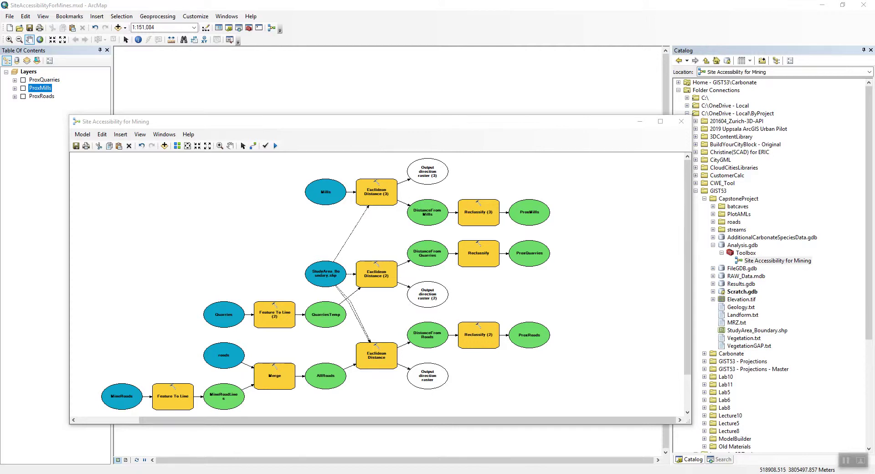
- Add the DistanceFromRoads raster from Scratch.gdb to the map without building pyramids, and move the model window off the map
{"action": "left_click_drag", "start_coordinate": [114, 122], "coordinate": [99, 131]}
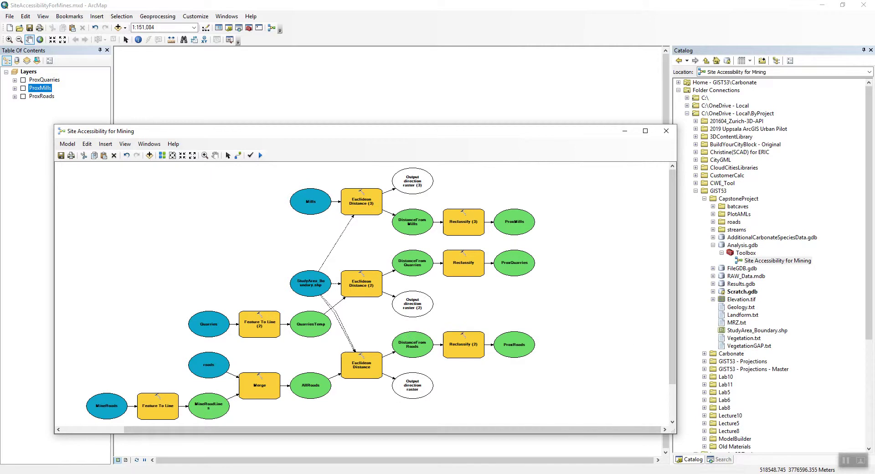
{"action": "left_click", "coordinate": [713, 291]}
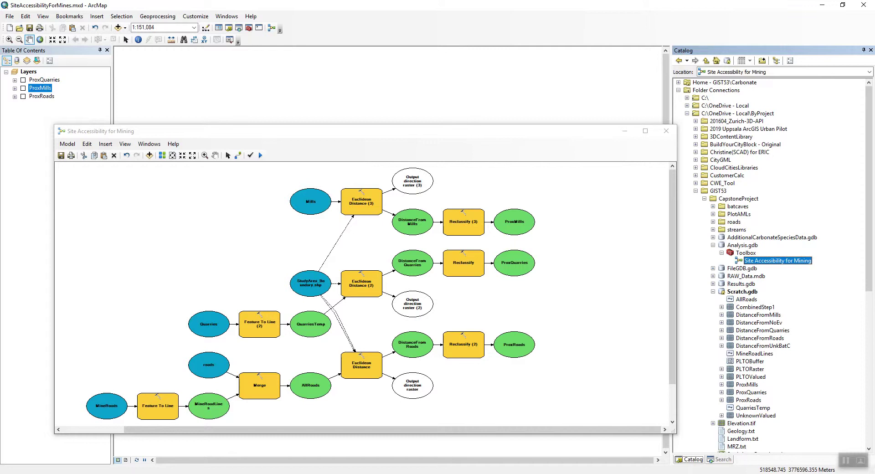
{"action": "left_click", "coordinate": [759, 338]}
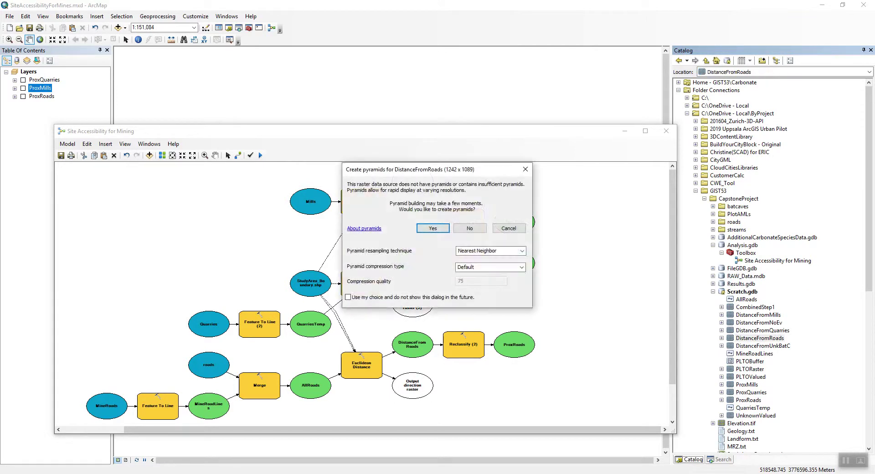
{"action": "left_click", "coordinate": [470, 228]}
{"action": "left_click_drag", "start_coordinate": [365, 131], "coordinate": [303, 411]}
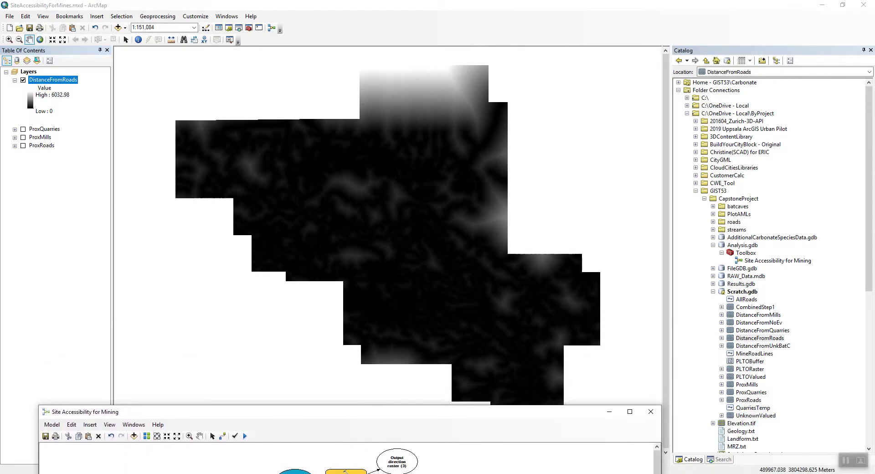
- Change the DistanceFromRoads layer's color ramp to the red-yellow-cyan-blue spectrum
{"action": "right_click", "coordinate": [46, 80]}
{"action": "left_click", "coordinate": [31, 97]}
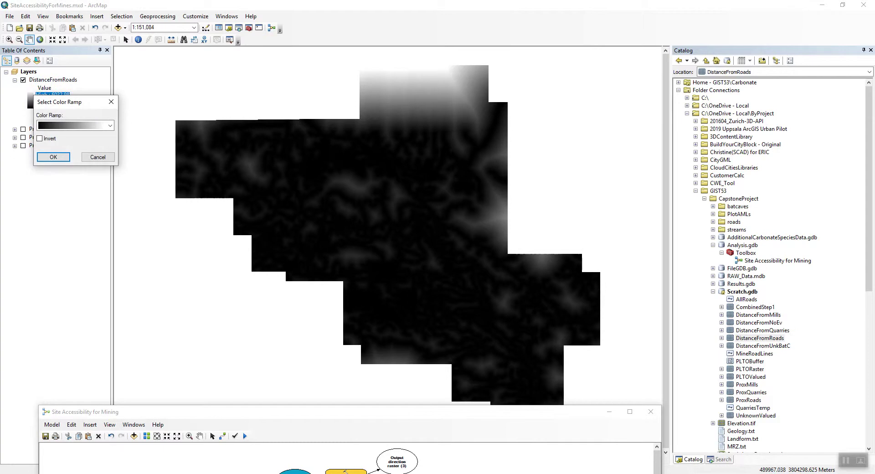
{"action": "left_click", "coordinate": [110, 125]}
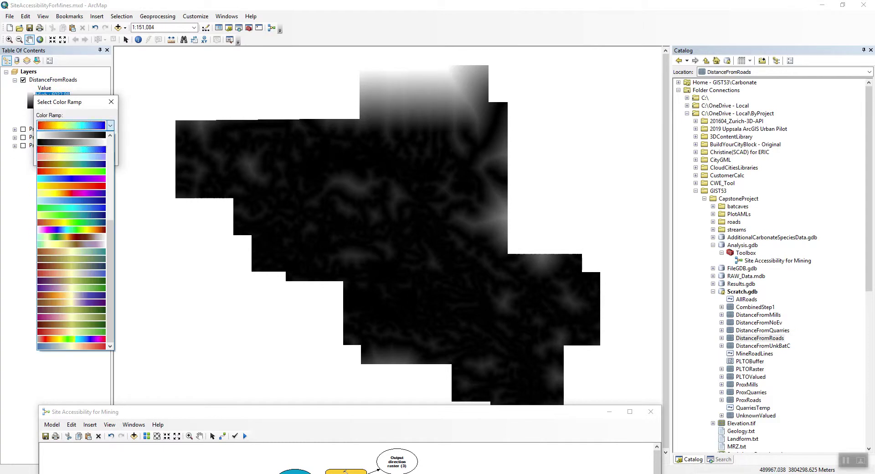
{"action": "left_click", "coordinate": [71, 149]}
{"action": "left_click", "coordinate": [53, 157]}
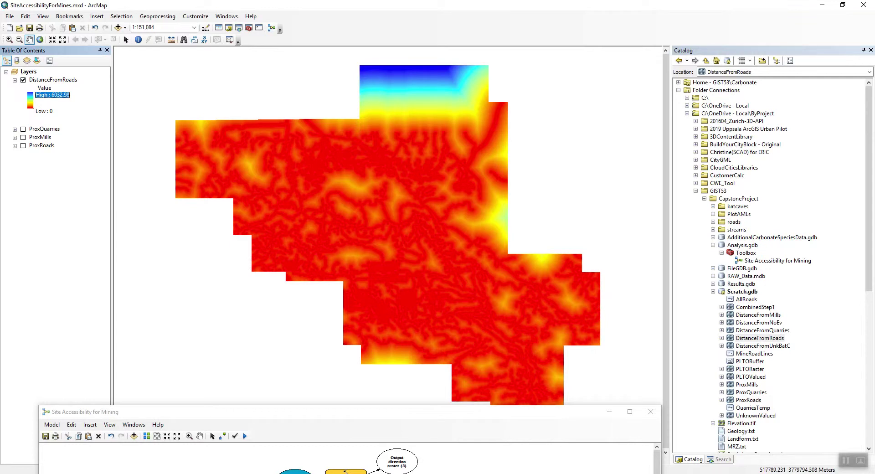
- Bring the model window back over the map and remove the DistanceFromRoads layer
{"action": "left_click_drag", "start_coordinate": [274, 411], "coordinate": [336, 124]}
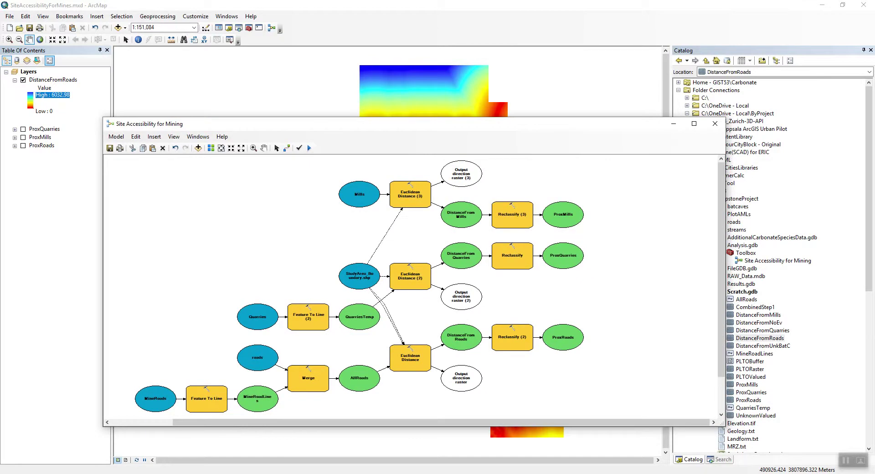
{"action": "right_click", "coordinate": [50, 80]}
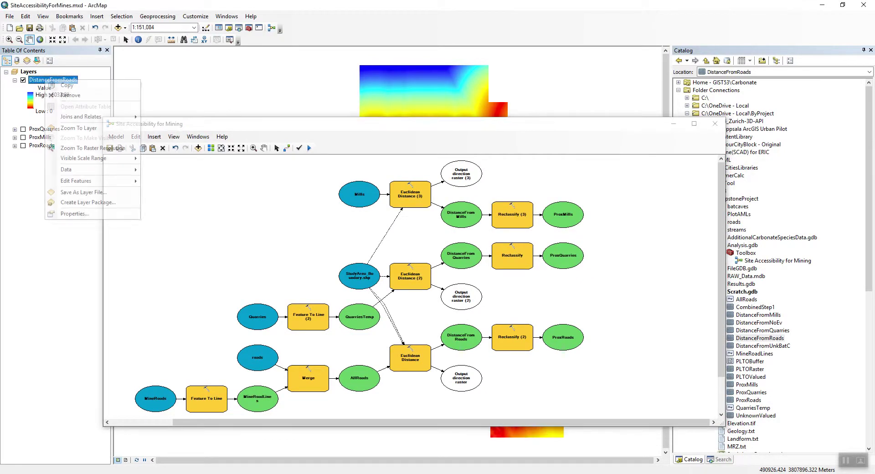
{"action": "left_click", "coordinate": [61, 91]}
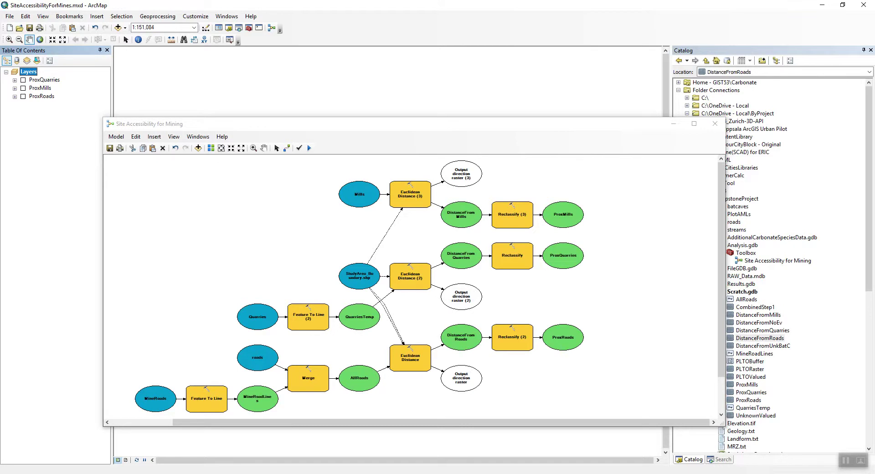
- Review the old and new value ranges in the Reclassify (2) tool that processes DistanceFromRoads
{"action": "double_click", "coordinate": [512, 336]}
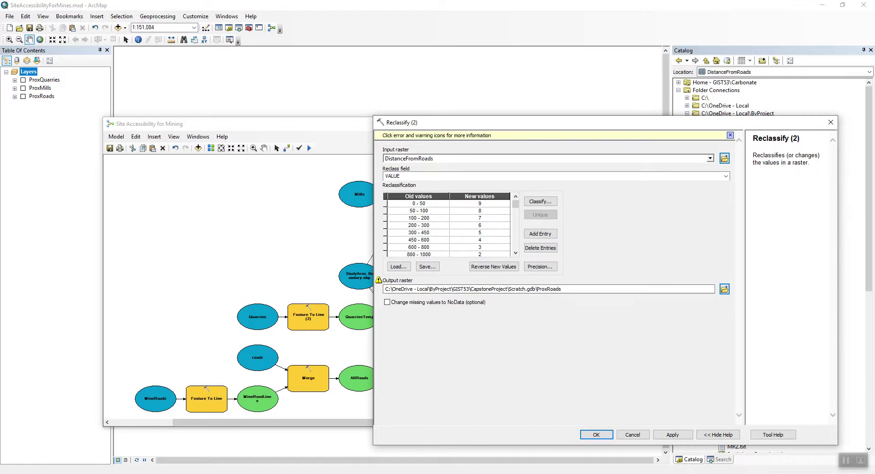
{"action": "left_click", "coordinate": [516, 253]}
{"action": "left_click", "coordinate": [515, 252]}
{"action": "left_click", "coordinate": [516, 253]}
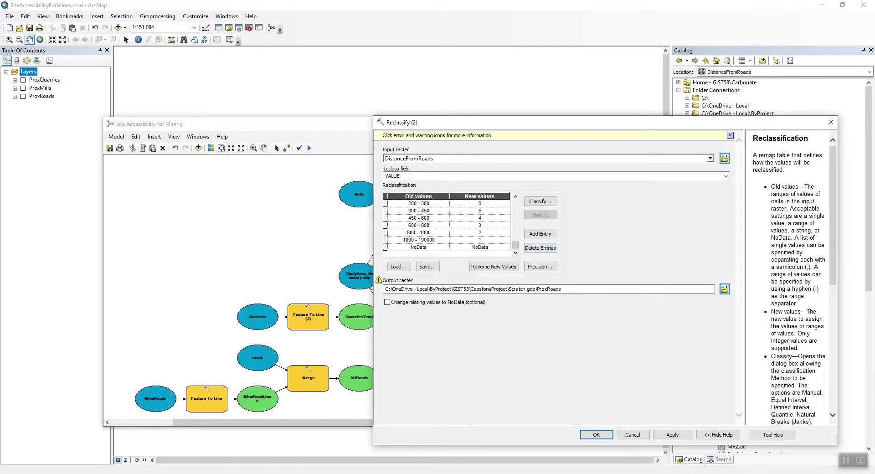
{"action": "scroll", "coordinate": [447, 225], "scroll_direction": "up", "scroll_amount": 3}
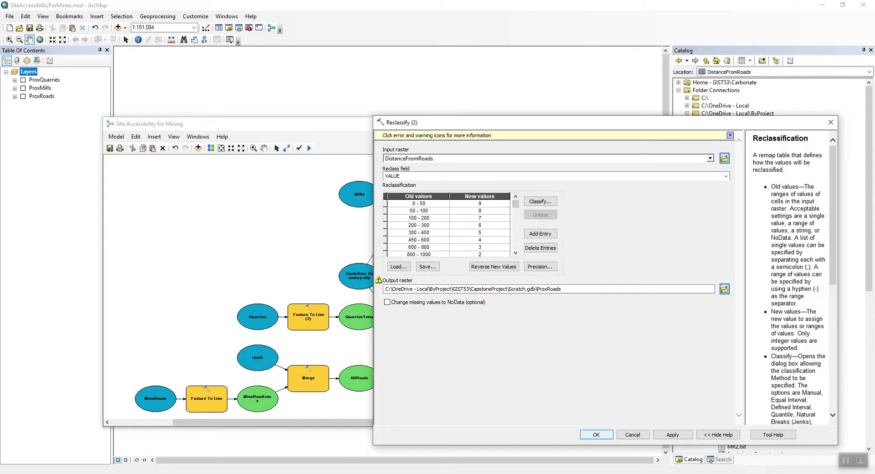
{"action": "left_click", "coordinate": [596, 434]}
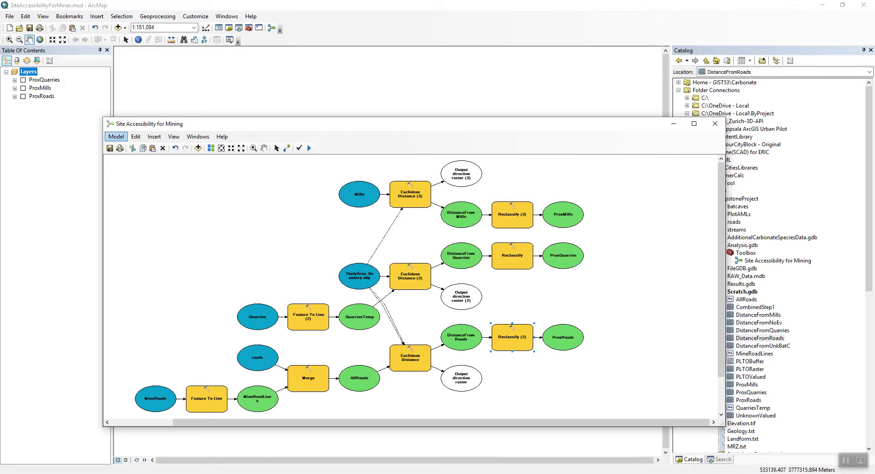
- In the model's environment properties, enable the Output Coordinate System override, leaving Geographic Transformations off, and inspect the Processing Extent and Raster Analysis overrides
{"action": "left_click", "coordinate": [116, 136]}
{"action": "left_click", "coordinate": [143, 252]}
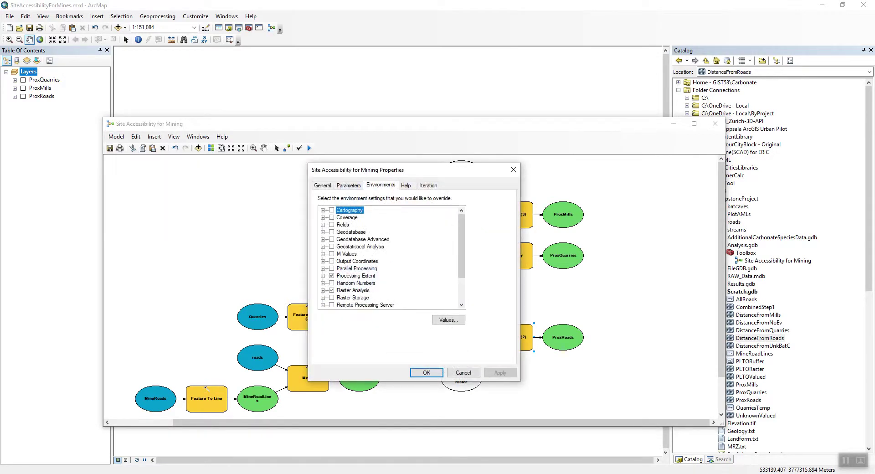
{"action": "left_click", "coordinate": [323, 276]}
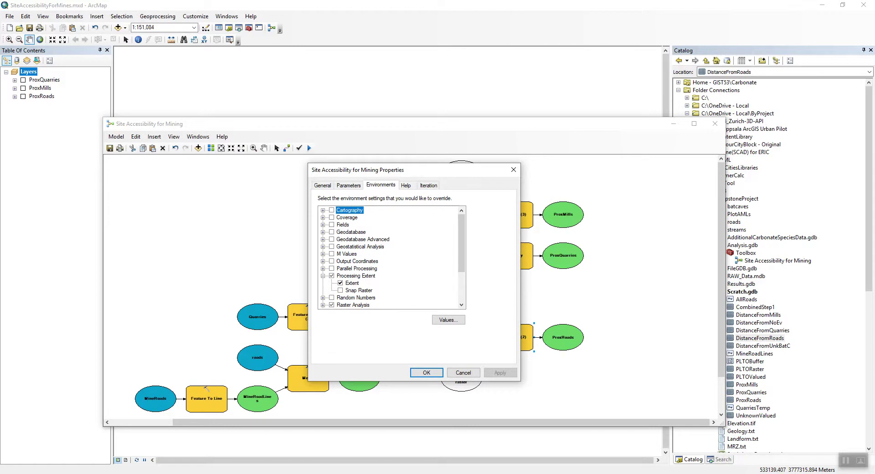
{"action": "left_click_drag", "start_coordinate": [461, 244], "coordinate": [461, 248]}
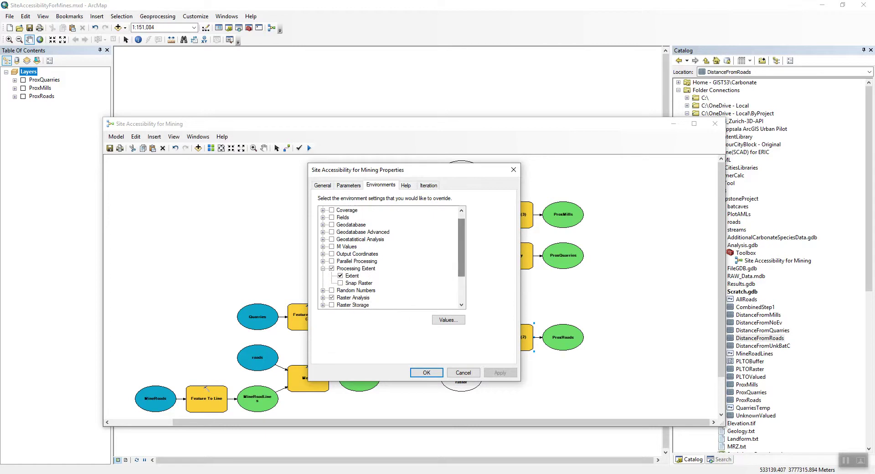
{"action": "left_click", "coordinate": [322, 297]}
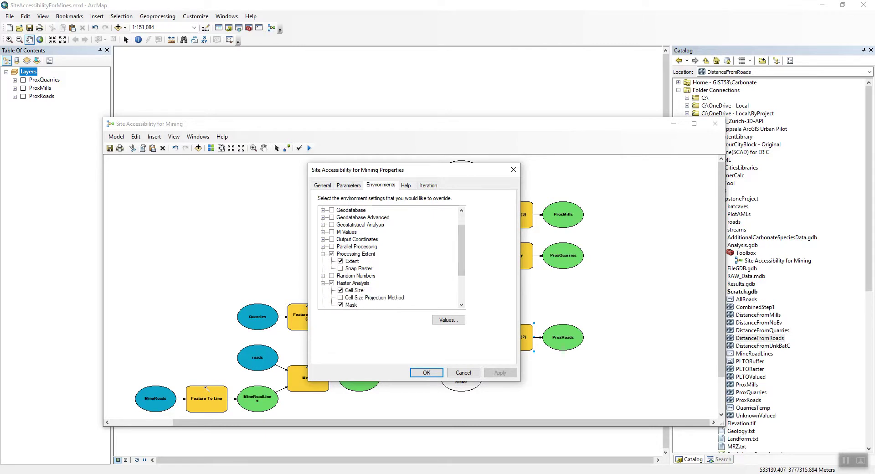
{"action": "left_click", "coordinate": [358, 239]}
{"action": "left_click", "coordinate": [332, 239]}
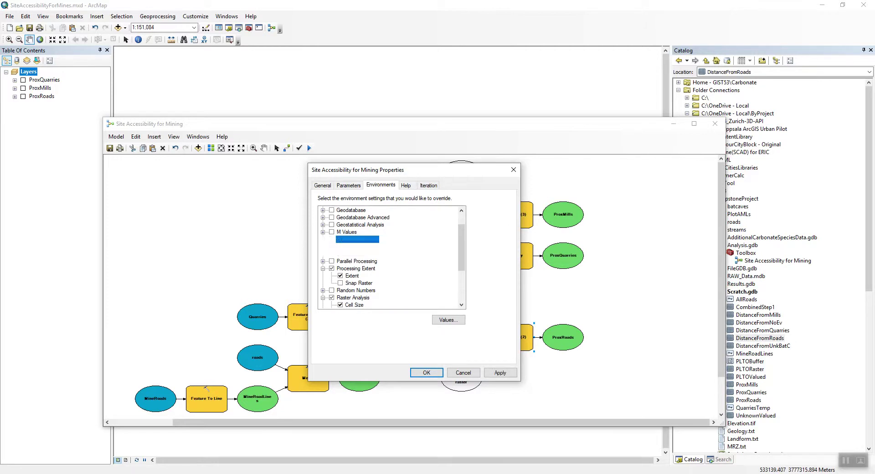
{"action": "left_click", "coordinate": [323, 239]}
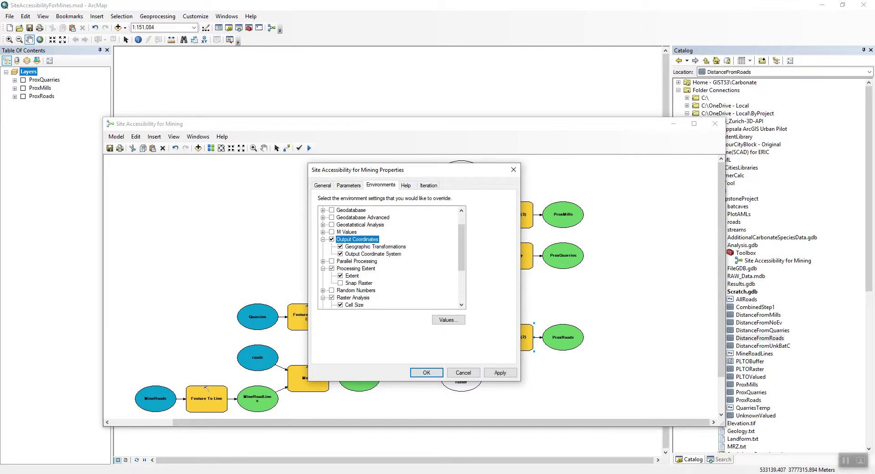
{"action": "left_click", "coordinate": [340, 247]}
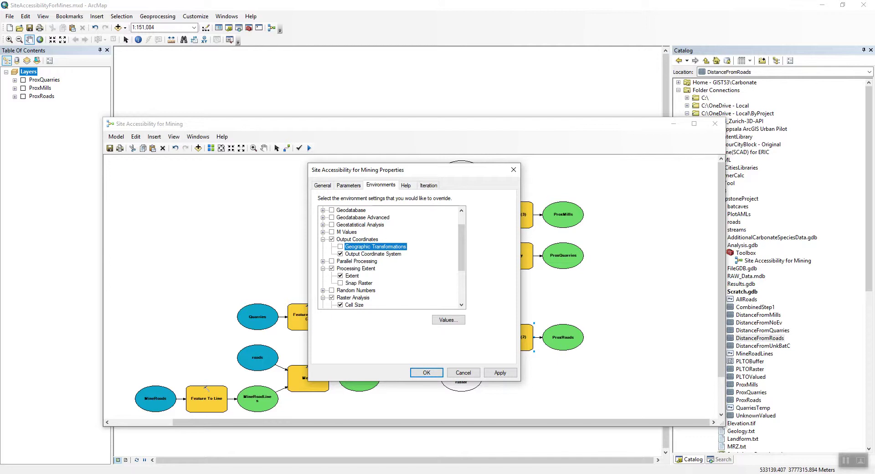
- Set the model's processing extent environment value to match the StudyArea_Boundary.shp dataset
{"action": "left_click", "coordinate": [449, 319]}
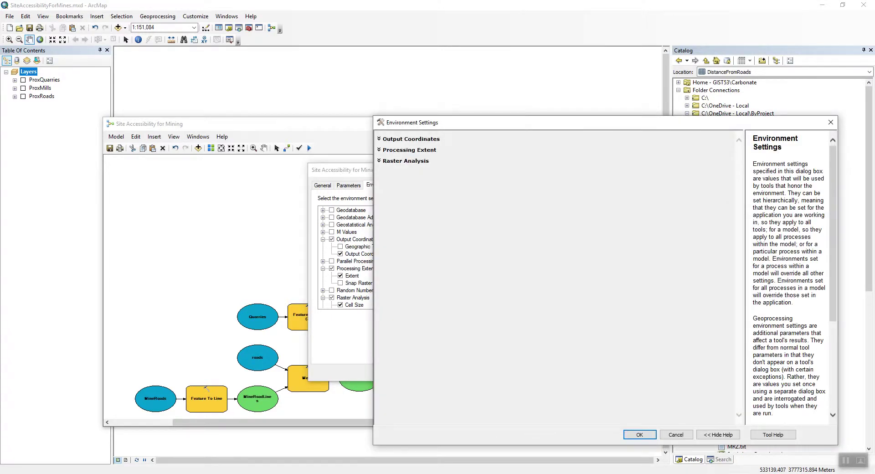
{"action": "left_click", "coordinate": [411, 138]}
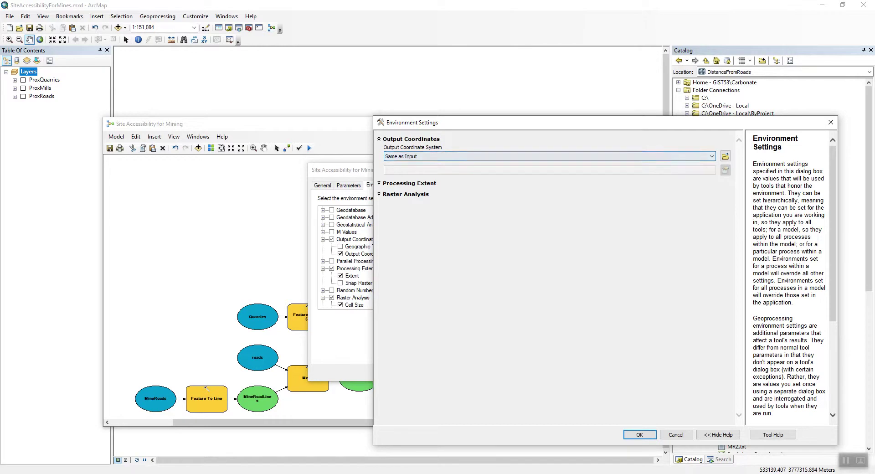
{"action": "left_click", "coordinate": [409, 183]}
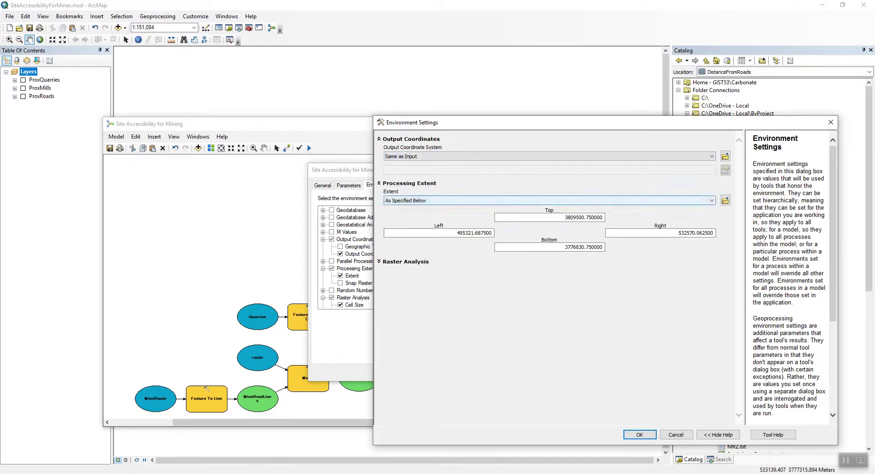
{"action": "left_click", "coordinate": [725, 200]}
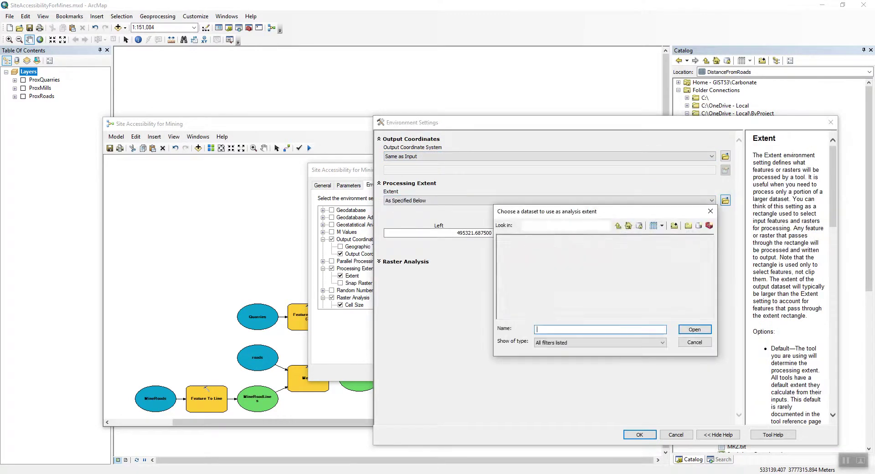
{"action": "left_click", "coordinate": [637, 254]}
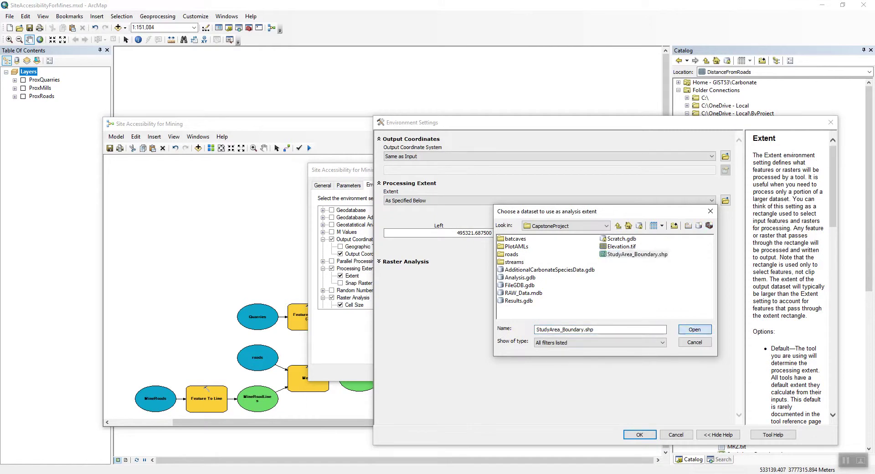
{"action": "left_click", "coordinate": [694, 329]}
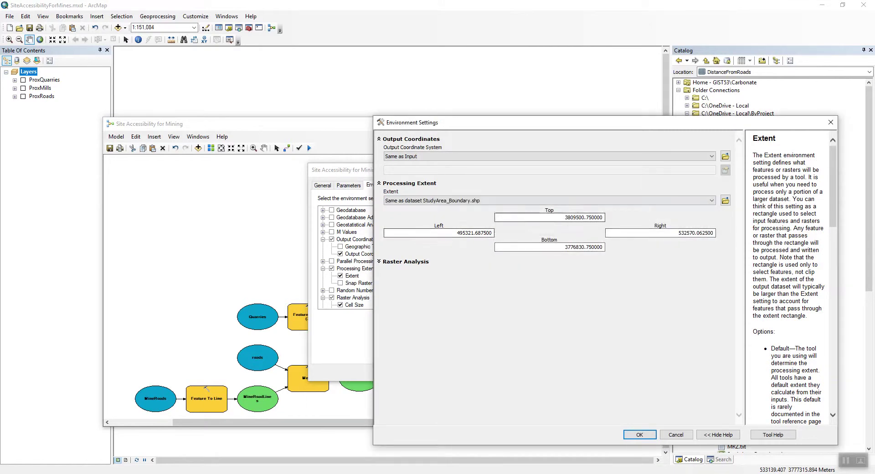
- Set the raster analysis mask to StudyArea_Boundary.shp with a cell size of 30, and accept the model's environment settings and properties
{"action": "left_click", "coordinate": [405, 261]}
{"action": "double_click", "coordinate": [514, 289]}
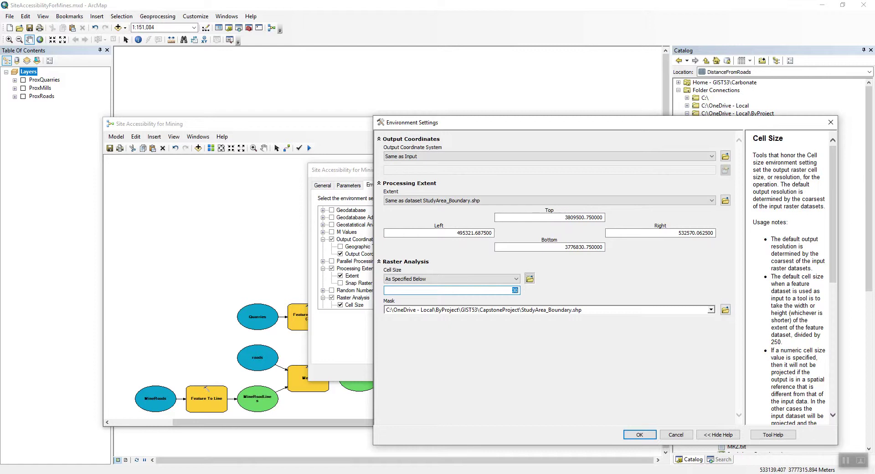
{"action": "left_click", "coordinate": [725, 310]}
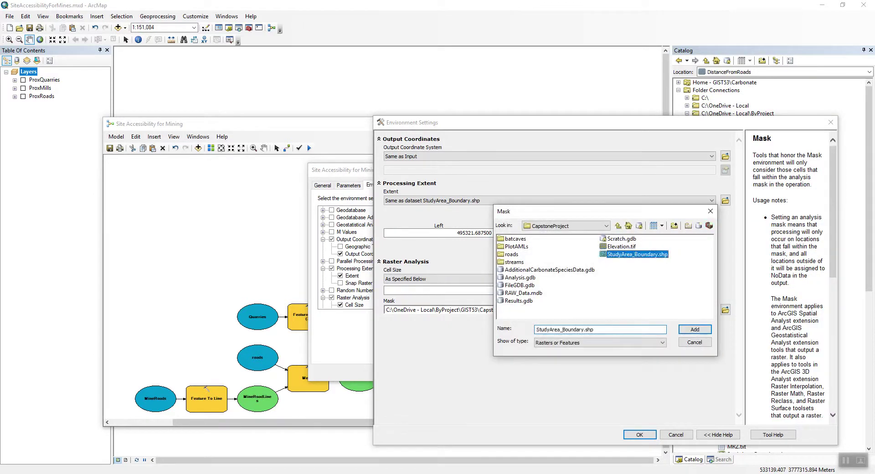
{"action": "key", "text": "Return"}
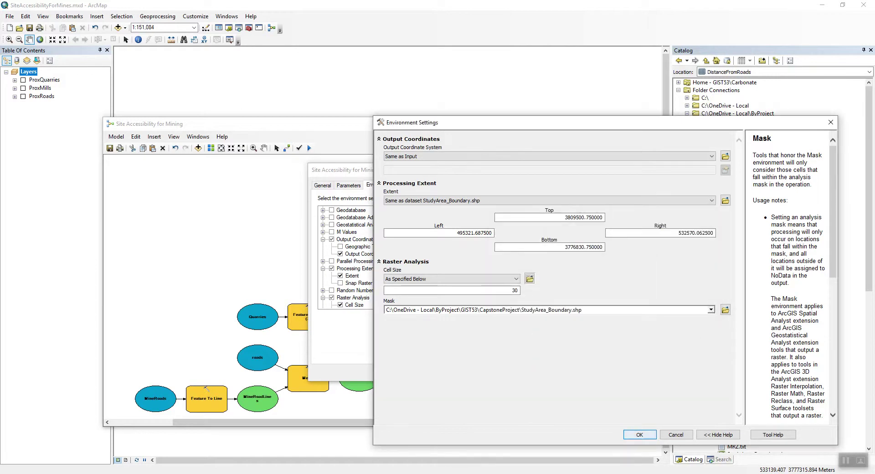
{"action": "left_click", "coordinate": [639, 434]}
{"action": "left_click", "coordinate": [415, 373]}
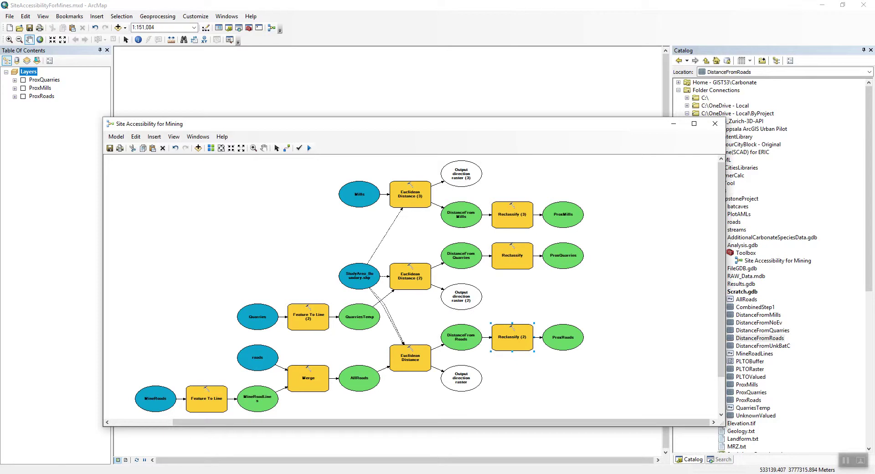
- Run the entire Site Accessibility for Mining model and close its progress report once completed
{"action": "right_click", "coordinate": [503, 336]}
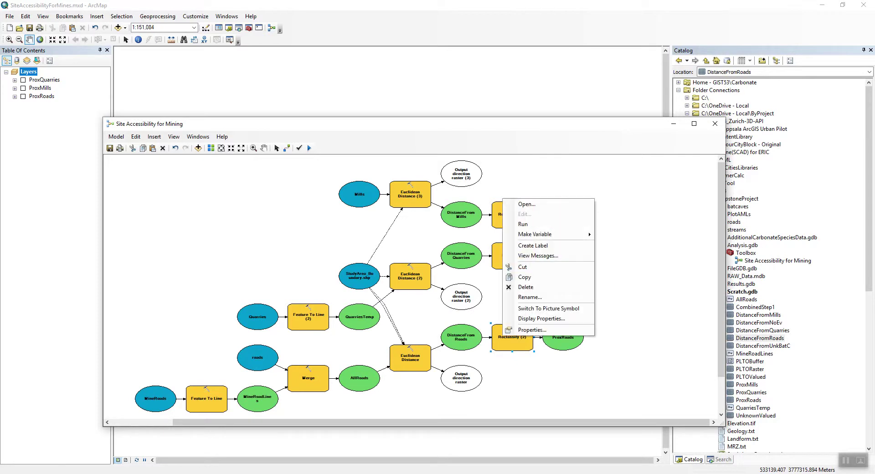
{"action": "key", "text": "Escape"}
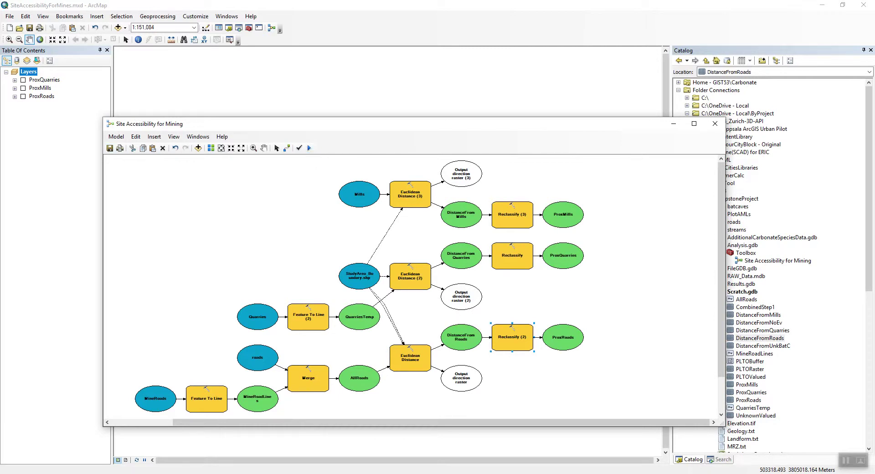
{"action": "left_click", "coordinate": [310, 148]}
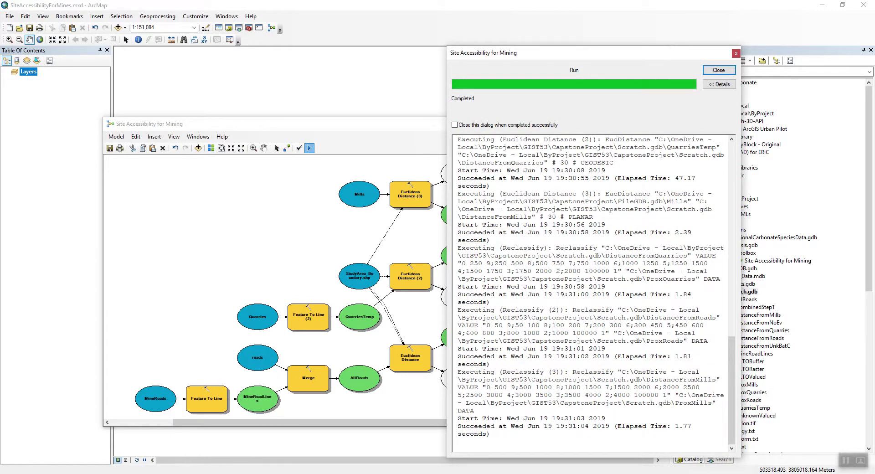
{"action": "left_click", "coordinate": [718, 70]}
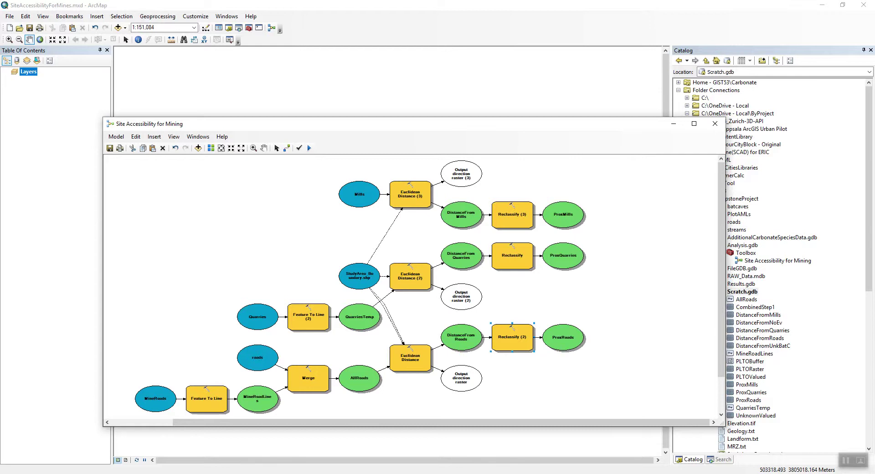
- Move the model window clear of the Catalog tree and add the ProxRoads raster from Scratch.gdb to the map without building pyramids
{"action": "left_click_drag", "start_coordinate": [570, 123], "coordinate": [526, 133]}
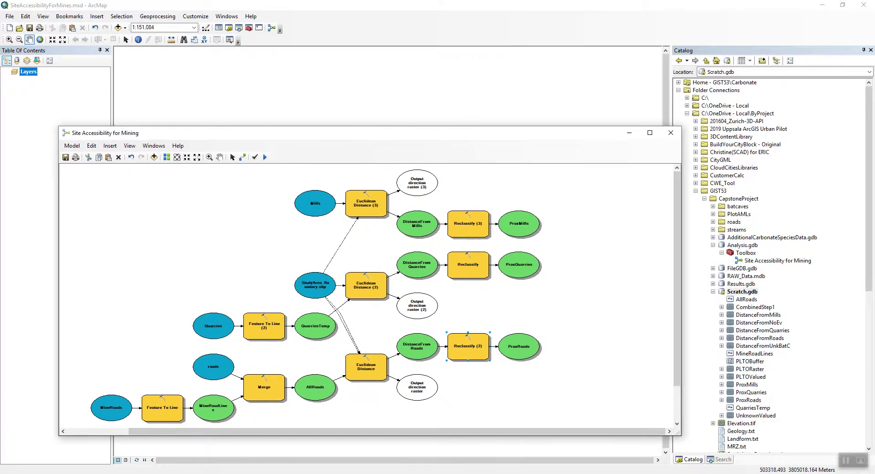
{"action": "left_click", "coordinate": [747, 400]}
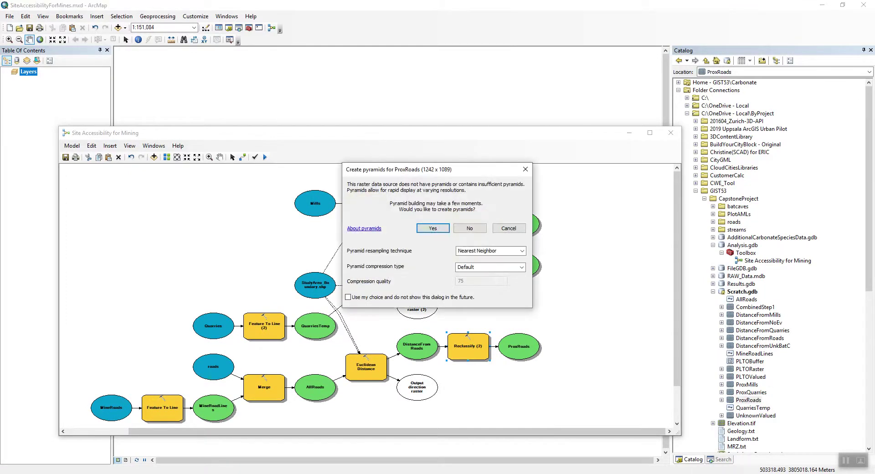
{"action": "left_click", "coordinate": [469, 228]}
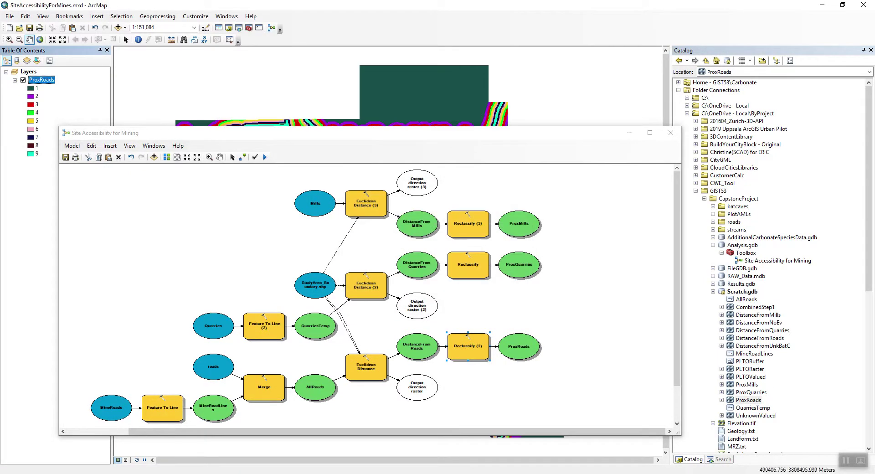
- Symbolize the ProxRoads layer's unique values with the yellow-to-dark-brown color ramp
{"action": "right_click", "coordinate": [45, 80]}
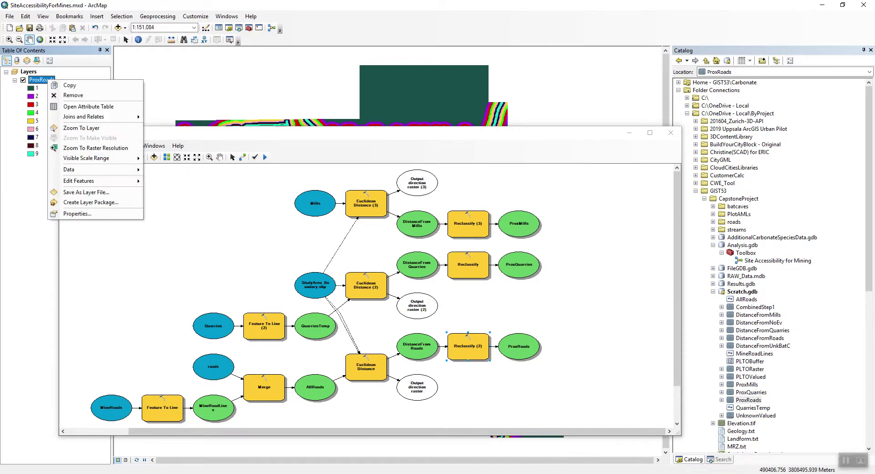
{"action": "left_click", "coordinate": [69, 214]}
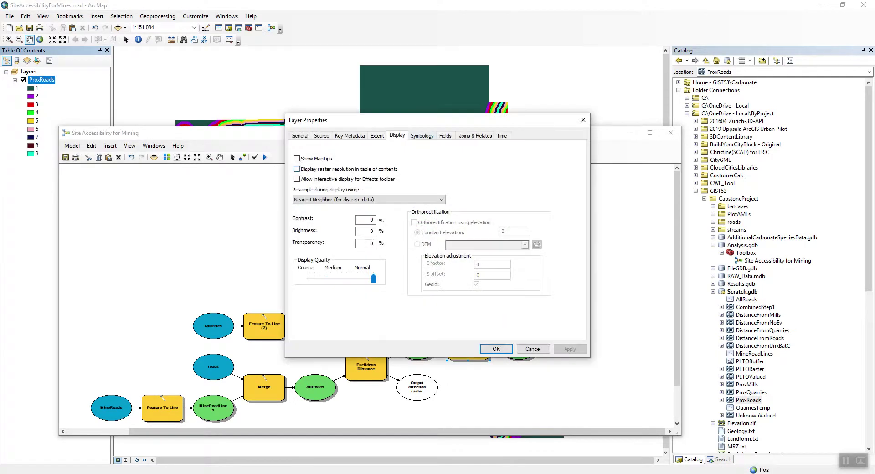
{"action": "left_click", "coordinate": [422, 135]}
{"action": "left_click", "coordinate": [538, 177]}
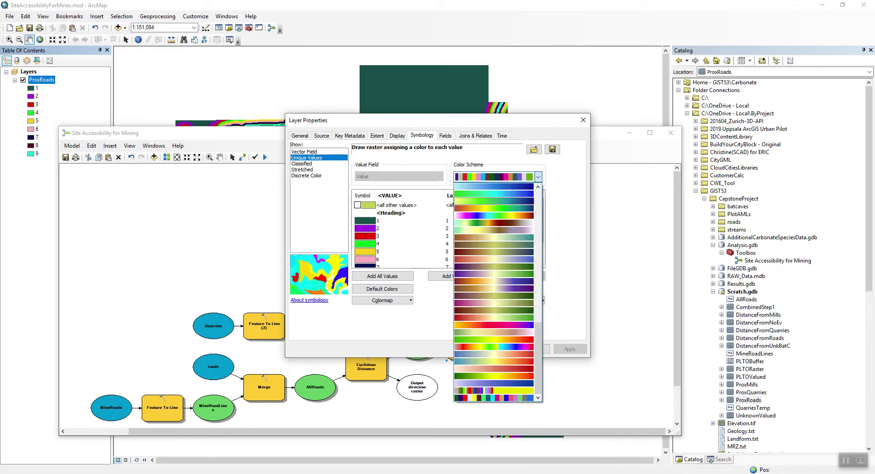
{"action": "scroll", "coordinate": [497, 291], "scroll_direction": "up", "scroll_amount": 10}
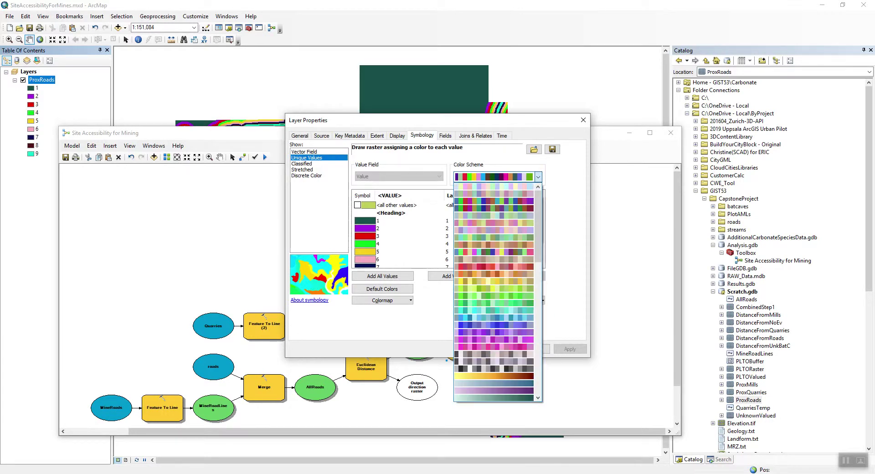
{"action": "left_click", "coordinate": [494, 375]}
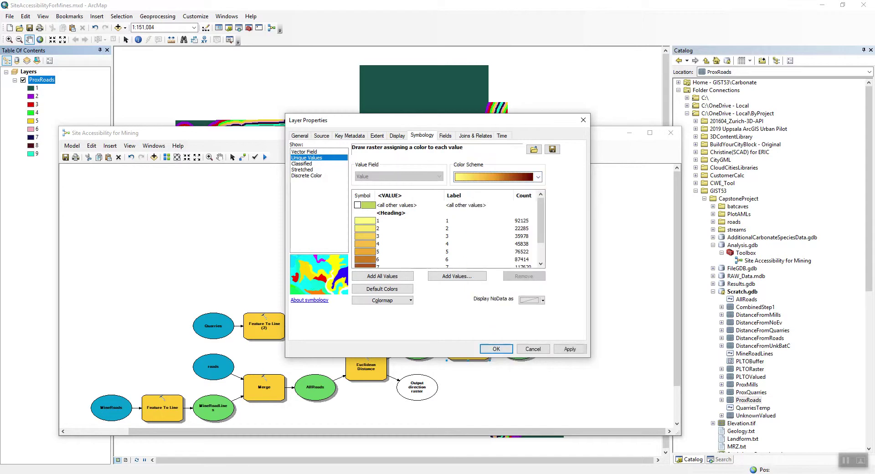
{"action": "left_click", "coordinate": [569, 348]}
{"action": "left_click", "coordinate": [495, 349]}
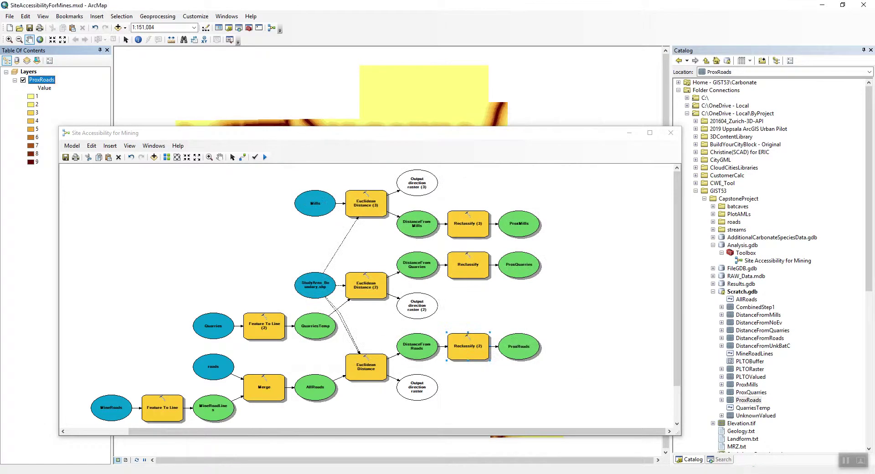
- Minimize the model window and add the ProxMills raster from Scratch.gdb to the map without building pyramids
{"action": "left_click_drag", "start_coordinate": [365, 133], "coordinate": [321, 125]}
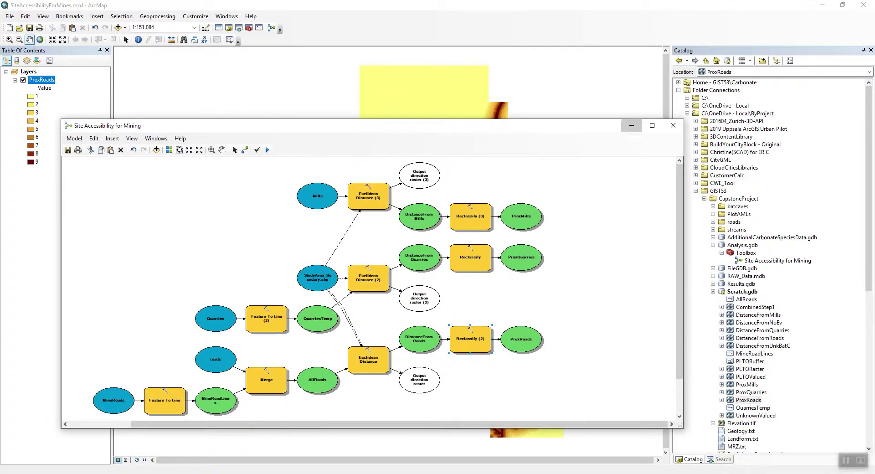
{"action": "left_click", "coordinate": [631, 125]}
{"action": "left_click", "coordinate": [747, 384]}
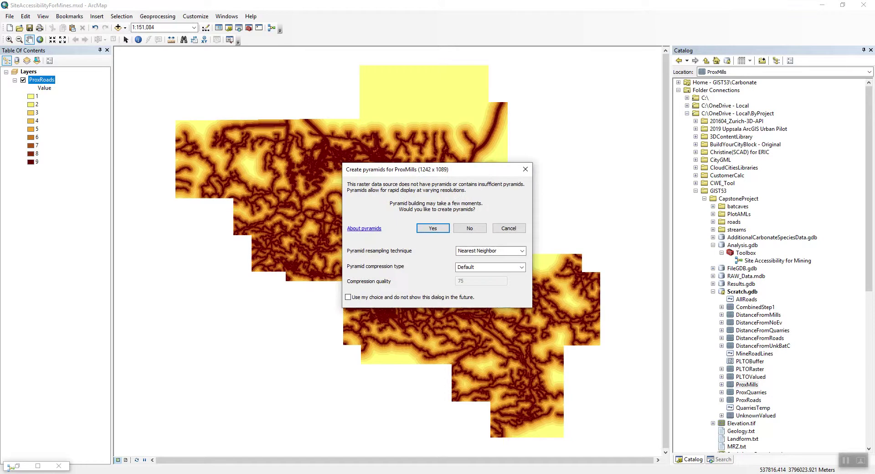
{"action": "left_click", "coordinate": [469, 228]}
- Symbolize the ProxMills layer's unique values with the light-to-dark blue color ramp
{"action": "right_click", "coordinate": [39, 80]}
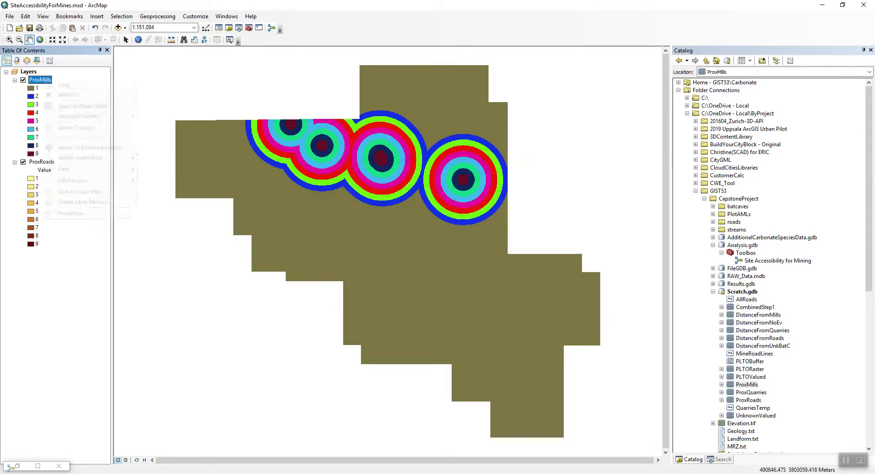
{"action": "left_click", "coordinate": [72, 213]}
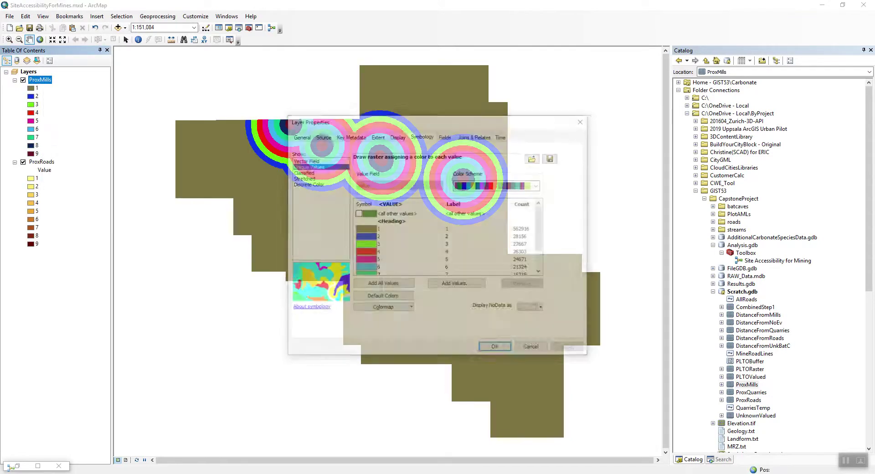
{"action": "left_click", "coordinate": [538, 185]}
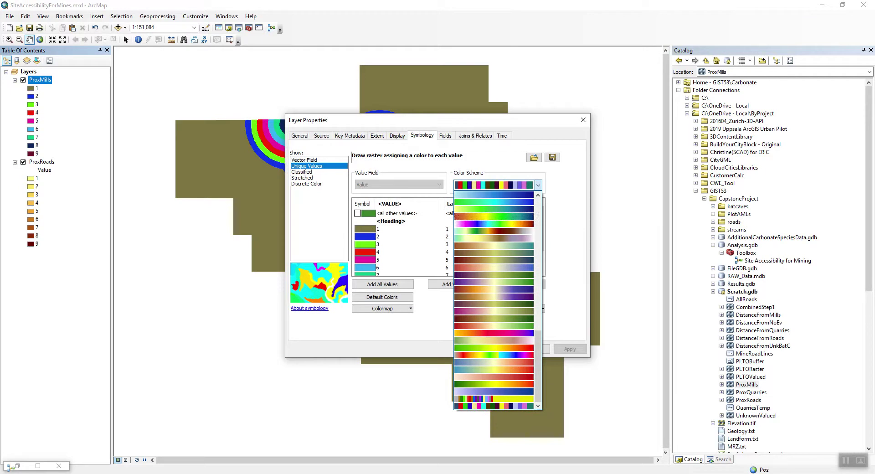
{"action": "scroll", "coordinate": [493, 300], "scroll_direction": "up", "scroll_amount": 18}
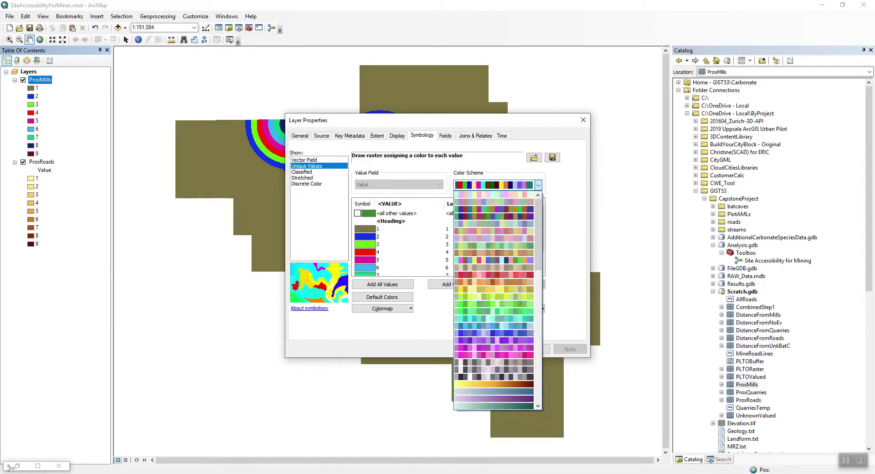
{"action": "key", "text": "Down"}
{"action": "key", "text": "Down"}
{"action": "key", "text": "Down"}
{"action": "key", "text": "Down"}
{"action": "key", "text": "Down"}
{"action": "key", "text": "Return"}
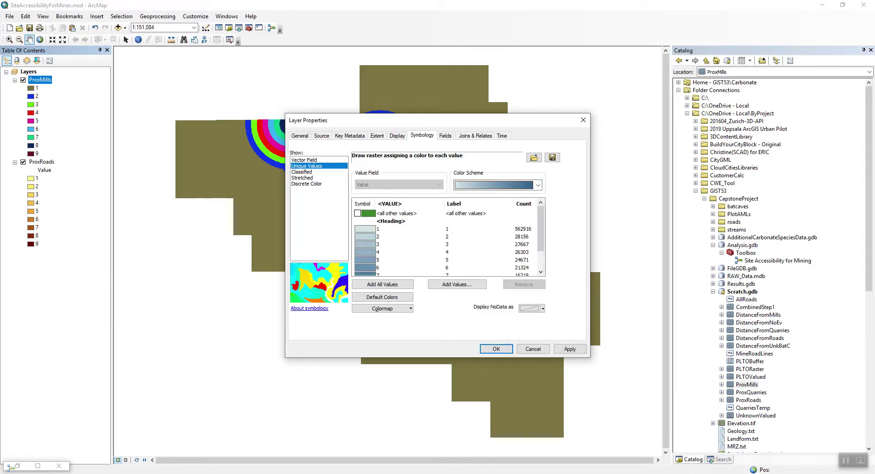
{"action": "left_click", "coordinate": [569, 348]}
{"action": "left_click", "coordinate": [496, 349]}
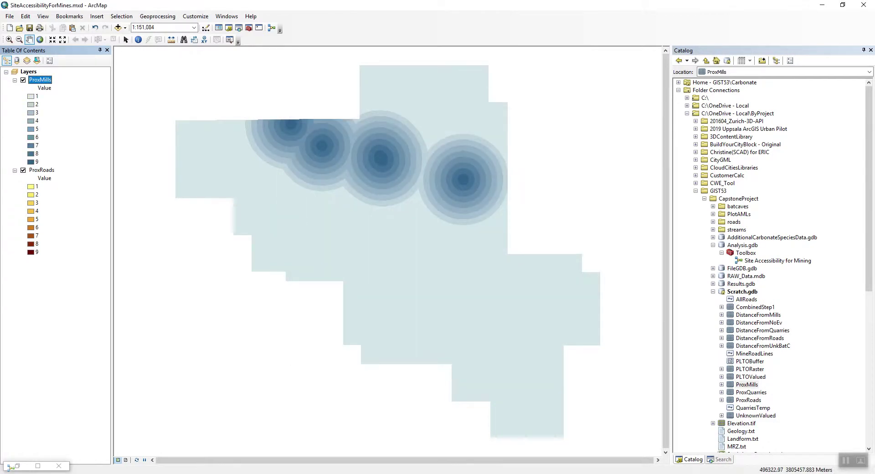
- Make the ProxMills layer partly transparent so the ProxRoads layer beneath shows through
{"action": "double_click", "coordinate": [40, 80]}
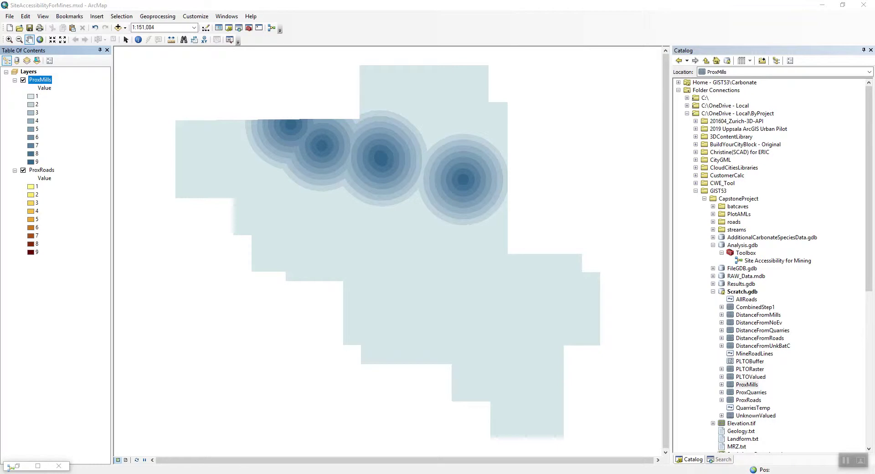
{"action": "left_click", "coordinate": [396, 135]}
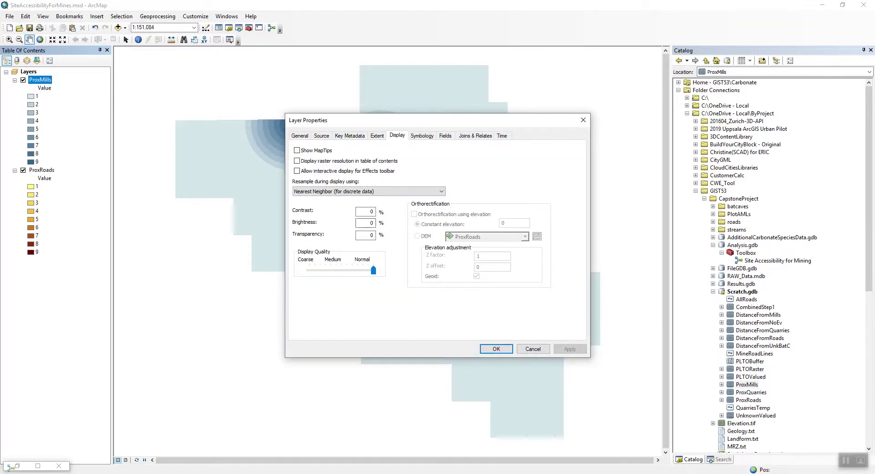
{"action": "left_click", "coordinate": [365, 235]}
{"action": "left_click", "coordinate": [496, 349]}
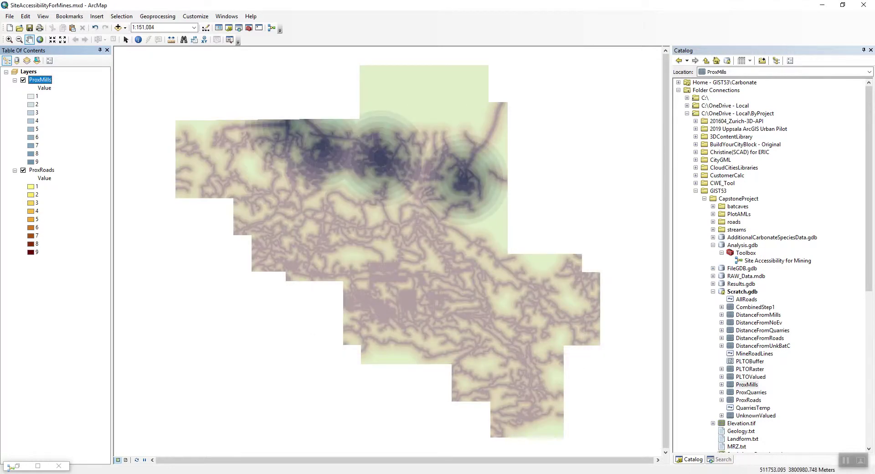
- Add the ProxQuarries raster from Scratch.gdb without pyramids and symbolize its unique values with the light-to-dark green color ramp
{"action": "left_click", "coordinate": [751, 392]}
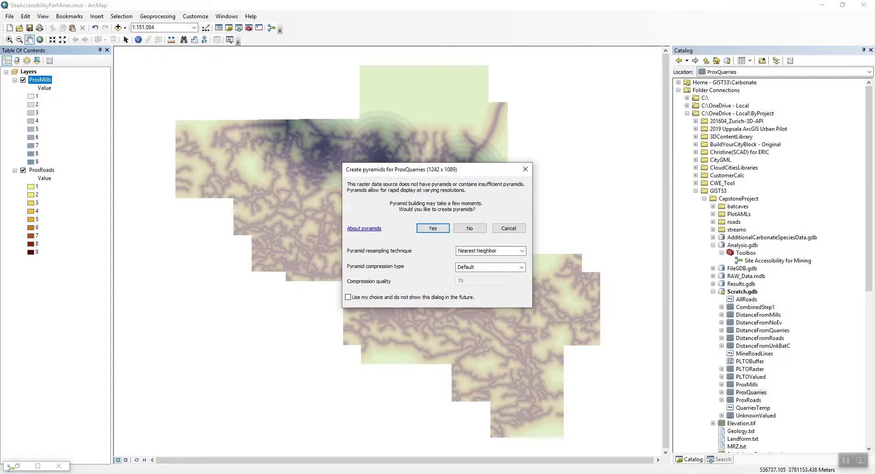
{"action": "left_click", "coordinate": [469, 228]}
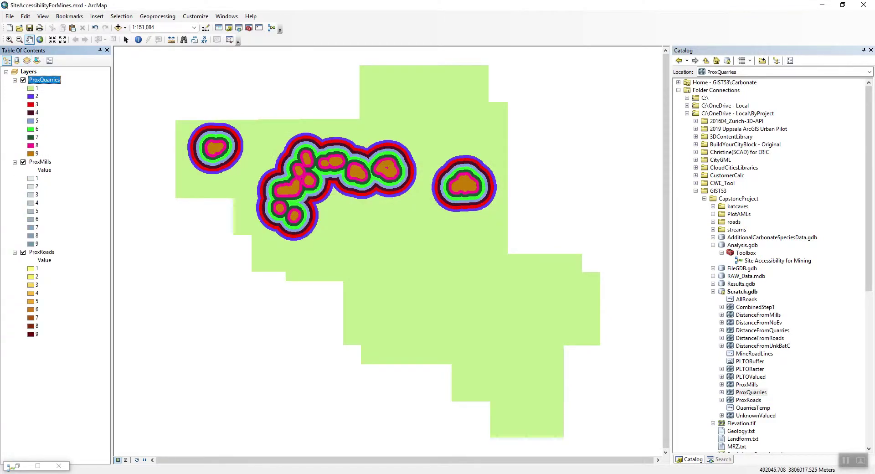
{"action": "right_click", "coordinate": [40, 80]}
{"action": "left_click", "coordinate": [73, 212]}
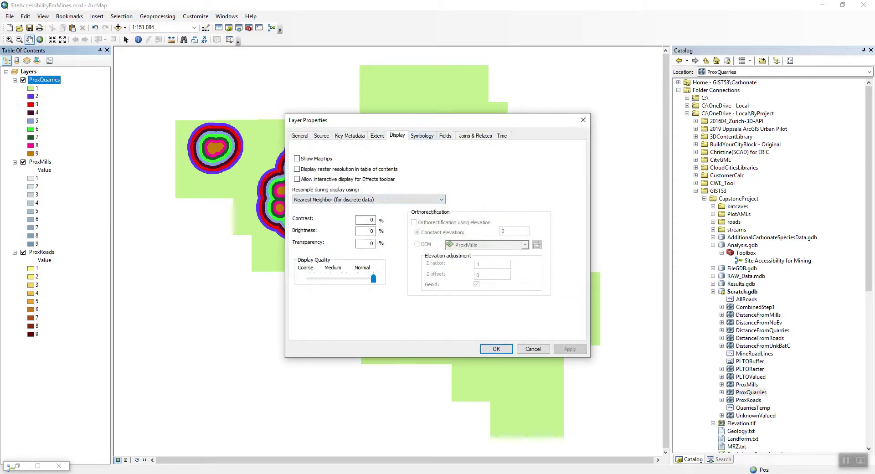
{"action": "left_click", "coordinate": [422, 135]}
{"action": "left_click", "coordinate": [538, 177]}
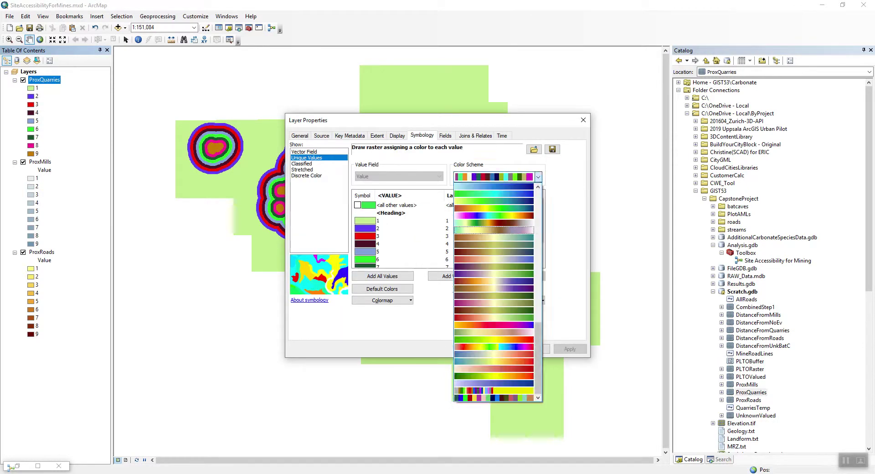
{"action": "scroll", "coordinate": [494, 226], "scroll_direction": "up", "scroll_amount": 15}
{"action": "left_click", "coordinate": [494, 186]}
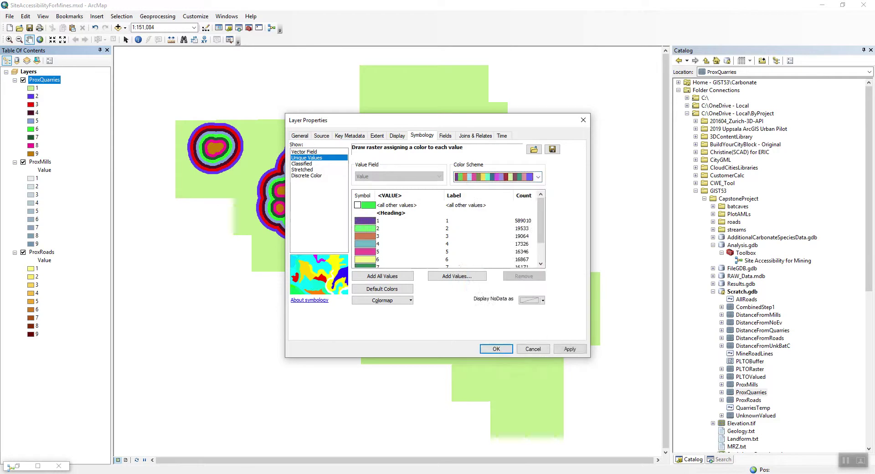
{"action": "left_click", "coordinate": [538, 177]}
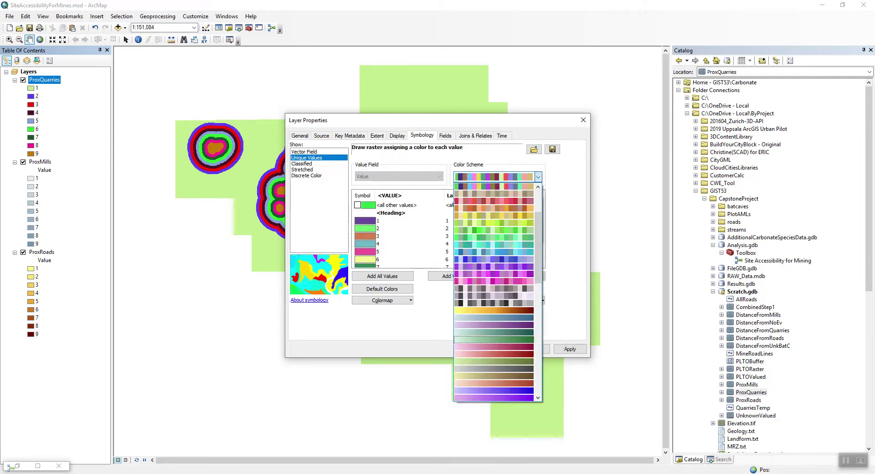
{"action": "left_click", "coordinate": [519, 340]}
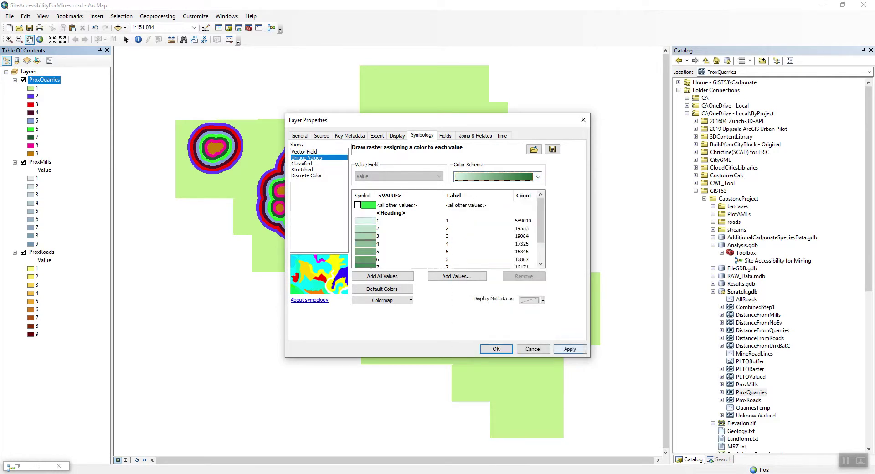
{"action": "left_click", "coordinate": [570, 348]}
{"action": "left_click", "coordinate": [496, 348]}
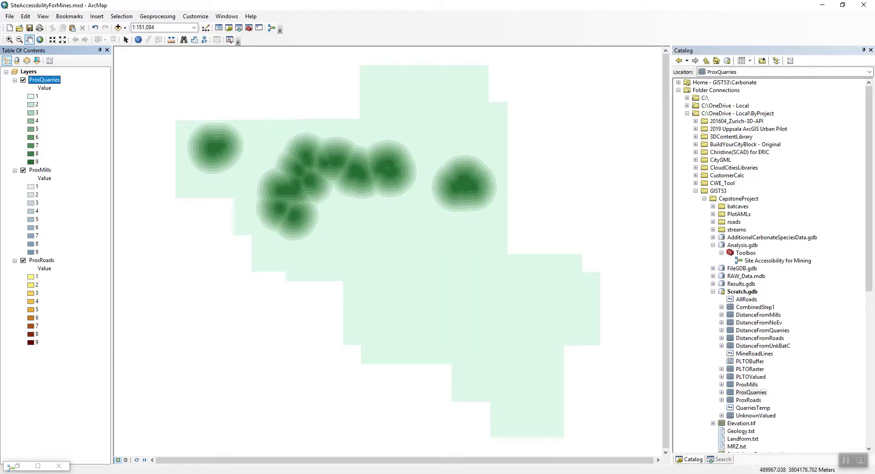
- Set the ProxQuarries layer's transparency to 60%
{"action": "right_click", "coordinate": [52, 79]}
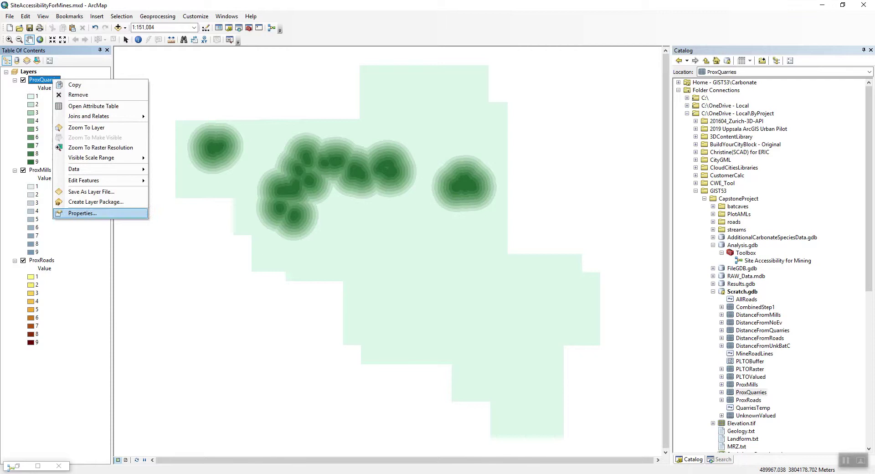
{"action": "left_click", "coordinate": [82, 213]}
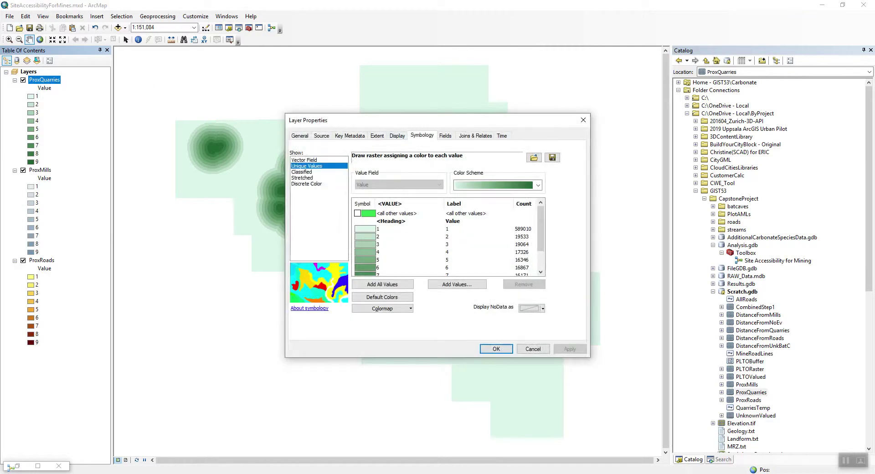
{"action": "left_click", "coordinate": [397, 135]}
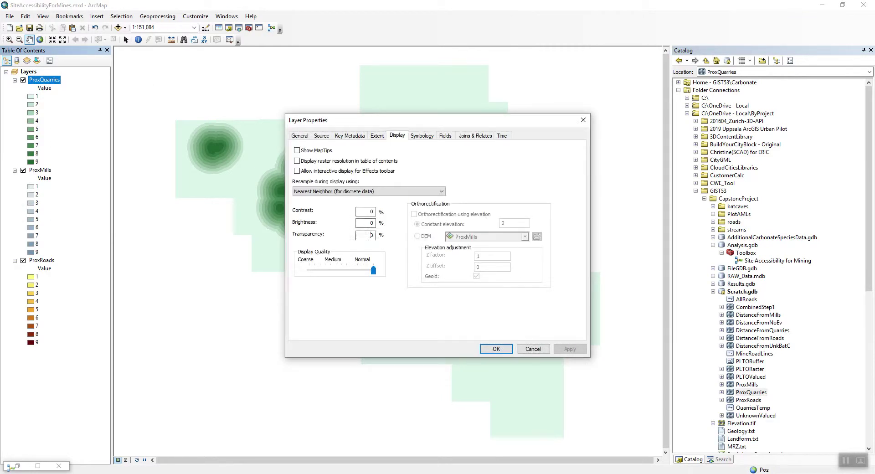
{"action": "type", "text": "60"}
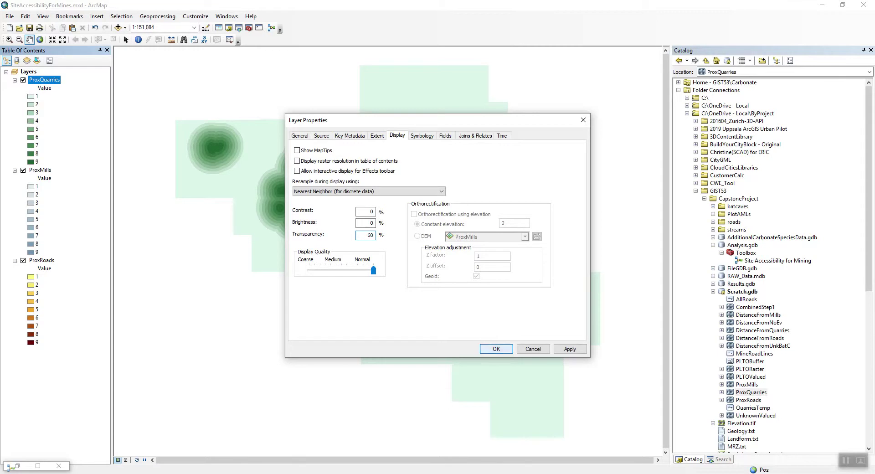
{"action": "left_click", "coordinate": [496, 348]}
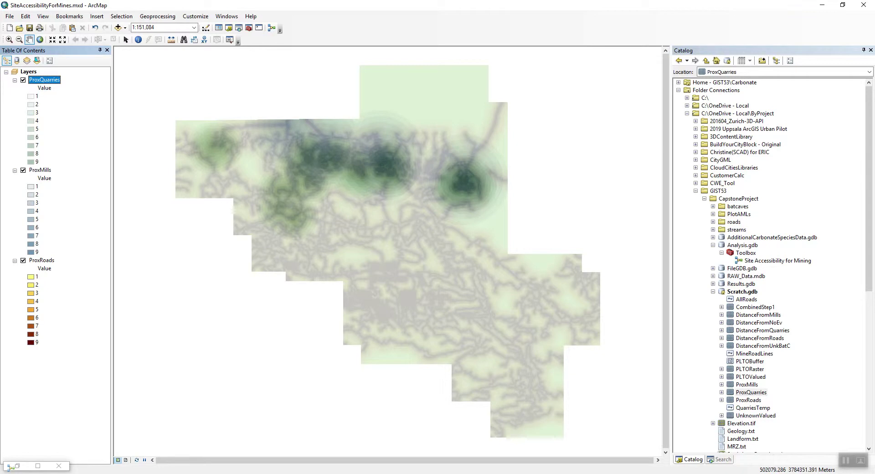
- Restore the minimized Site Accessibility for Mining model window and reposition it over the map
{"action": "left_click", "coordinate": [17, 465]}
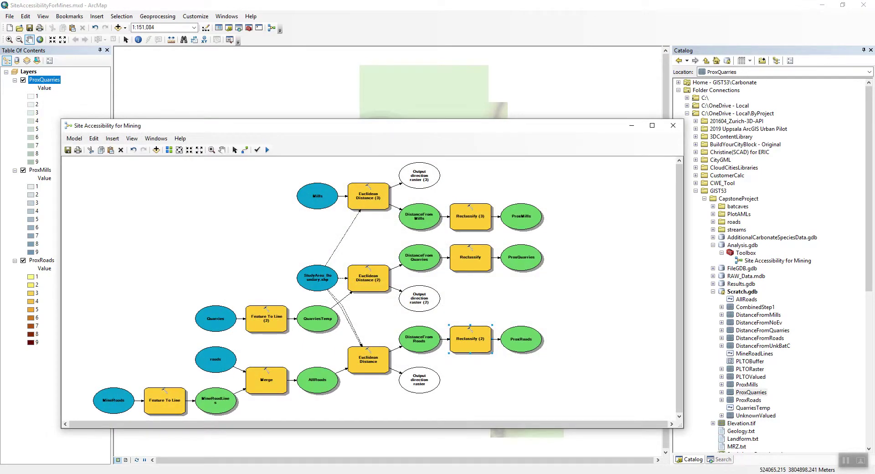
{"action": "left_click_drag", "start_coordinate": [319, 126], "coordinate": [314, 100]}
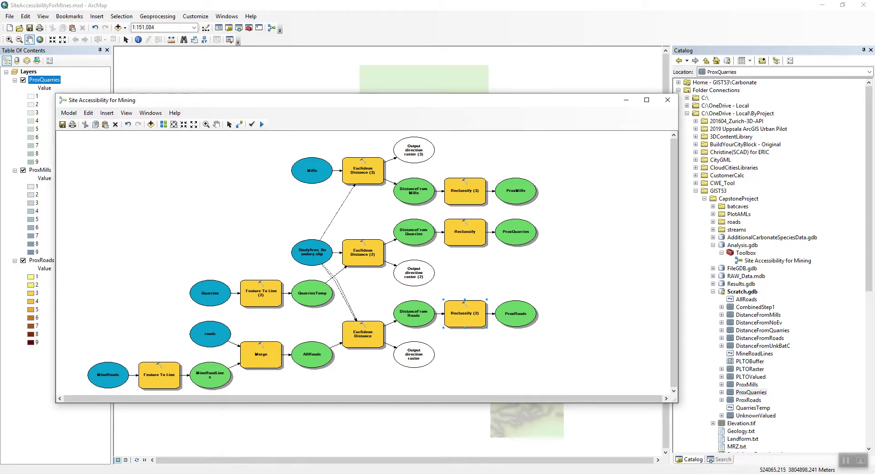
- Search for the weight overlay tool and add Weighted Overlay (Spatial Analyst) to the model beside the reclassified outputs
{"action": "left_click", "coordinate": [719, 458]}
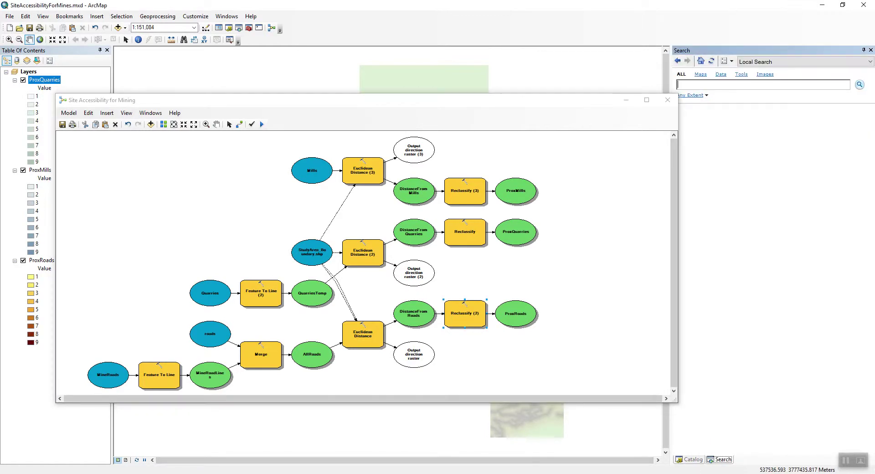
{"action": "type", "text": "weight overlay"}
{"action": "key", "text": "Return"}
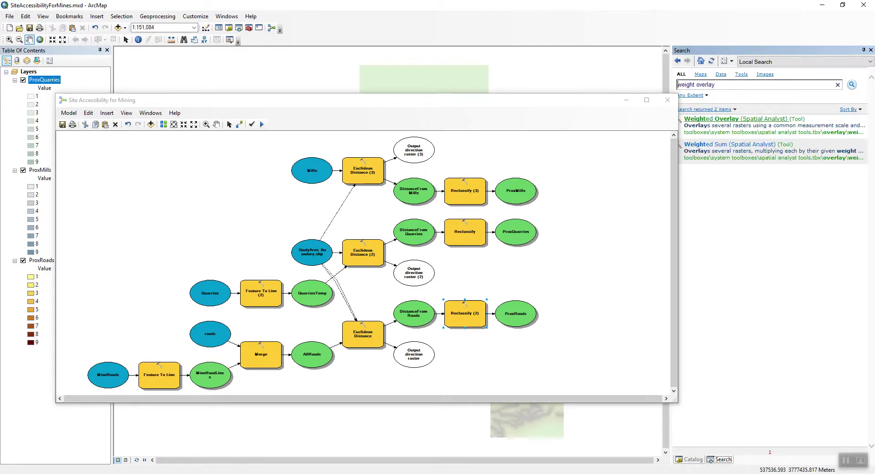
{"action": "key", "text": "alt+Tab"}
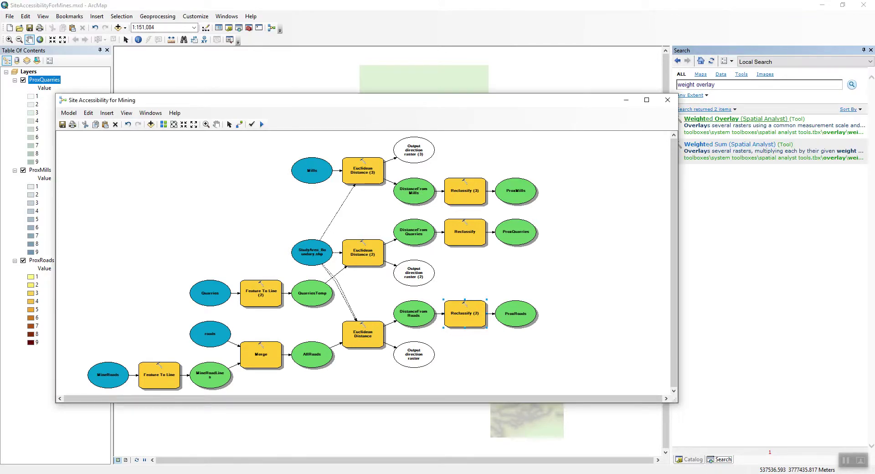
{"action": "left_click_drag", "start_coordinate": [718, 119], "coordinate": [589, 250]}
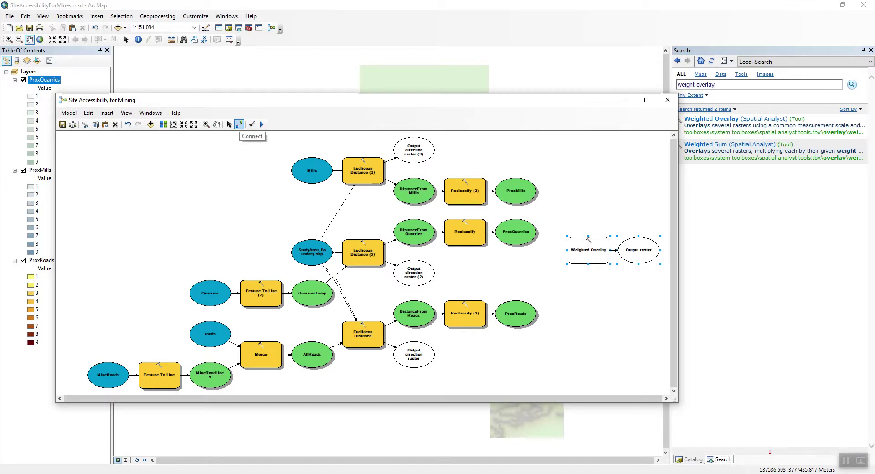
- Connect ProxMills, ProxQuarries and ProxRoads to the Weighted Overlay tool as weighted overlay table inputs
{"action": "left_click_drag", "start_coordinate": [531, 203], "coordinate": [594, 248]}
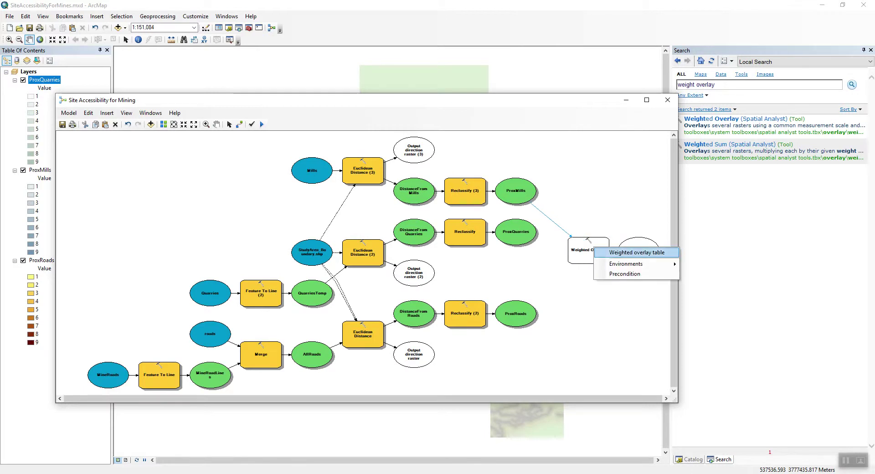
{"action": "left_click", "coordinate": [637, 252]}
{"action": "left_click_drag", "start_coordinate": [538, 237], "coordinate": [591, 248]}
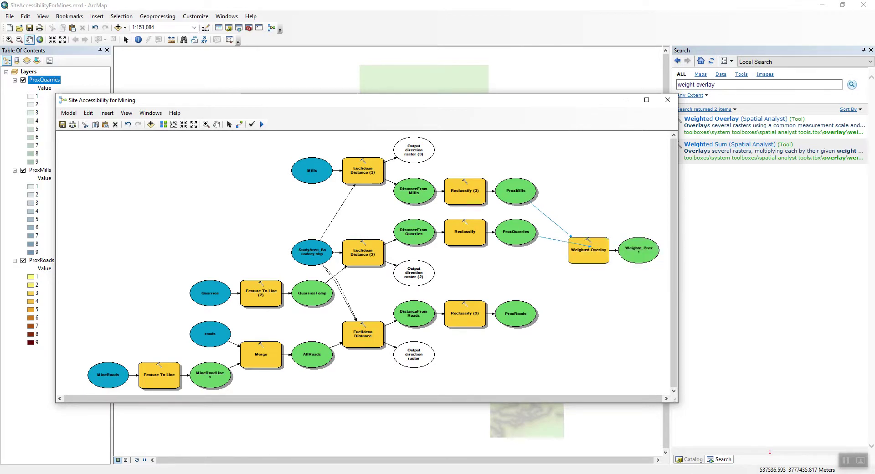
{"action": "left_click", "coordinate": [629, 252]}
{"action": "left_click_drag", "start_coordinate": [520, 314], "coordinate": [587, 252]}
{"action": "left_click", "coordinate": [607, 257]}
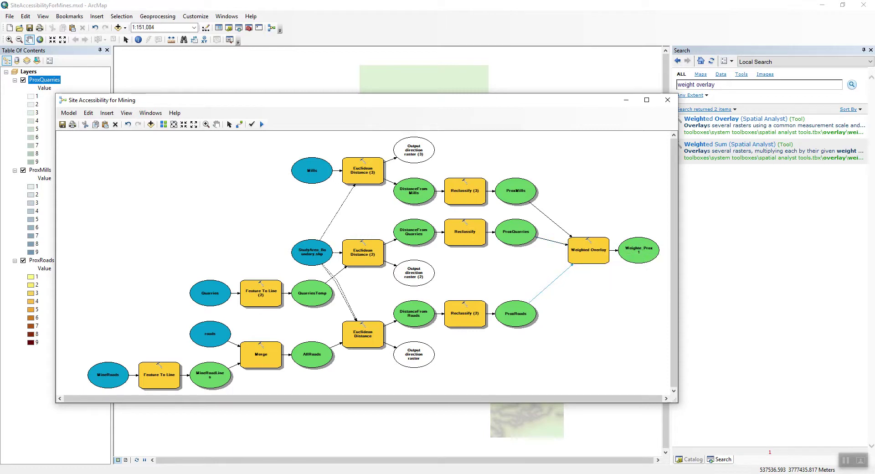
- Open the Weighted Overlay tool's parameters and set the ProxMills influence to 20%
{"action": "double_click", "coordinate": [588, 250]}
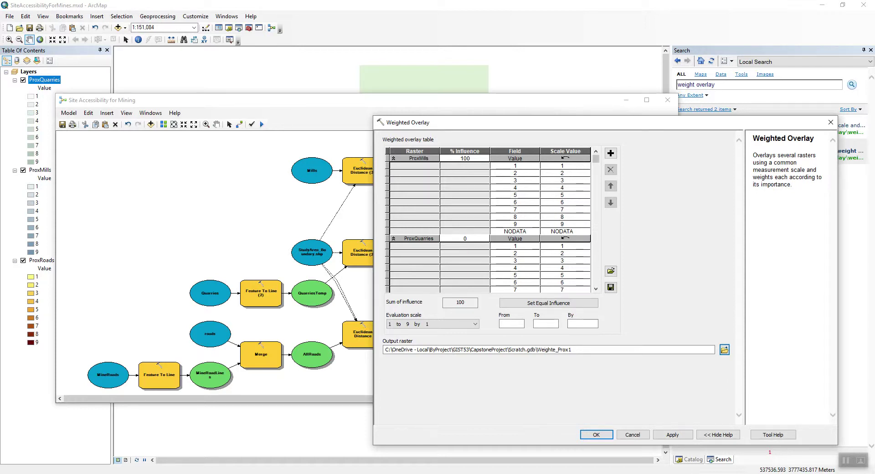
{"action": "left_click_drag", "start_coordinate": [595, 159], "coordinate": [595, 208]}
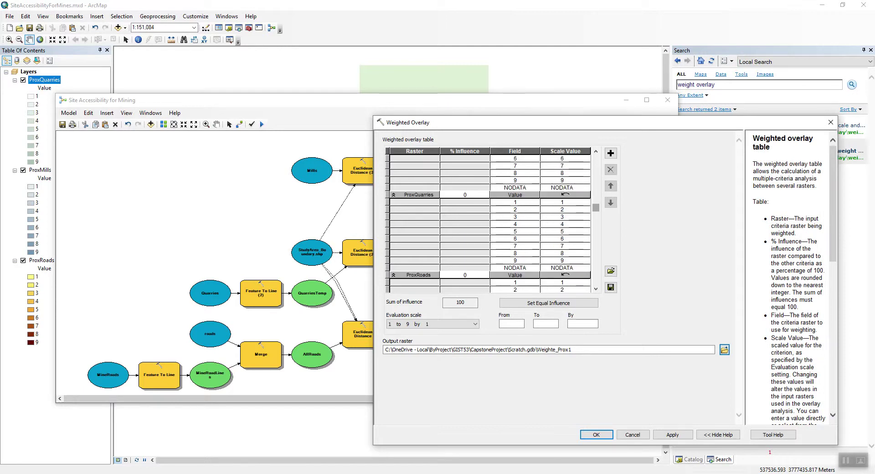
{"action": "scroll", "coordinate": [490, 221], "scroll_direction": "up", "scroll_amount": 2}
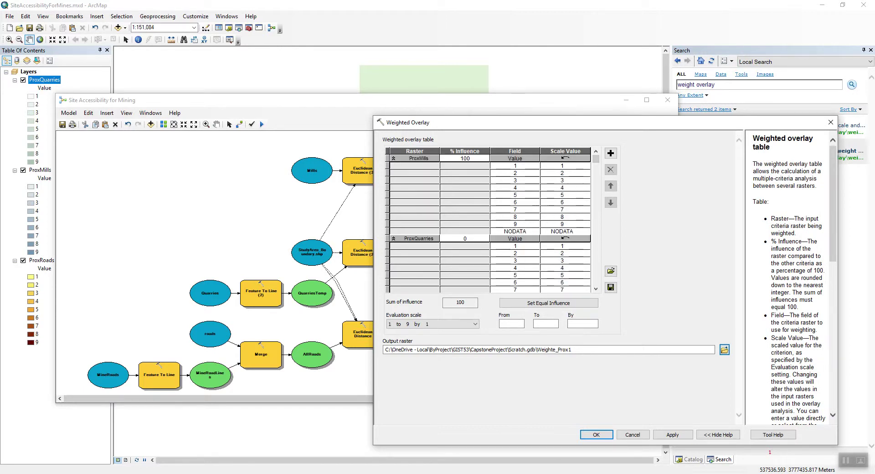
{"action": "left_click", "coordinate": [465, 158]}
{"action": "key", "text": "BackSpace"}
{"action": "type", "text": "20"}
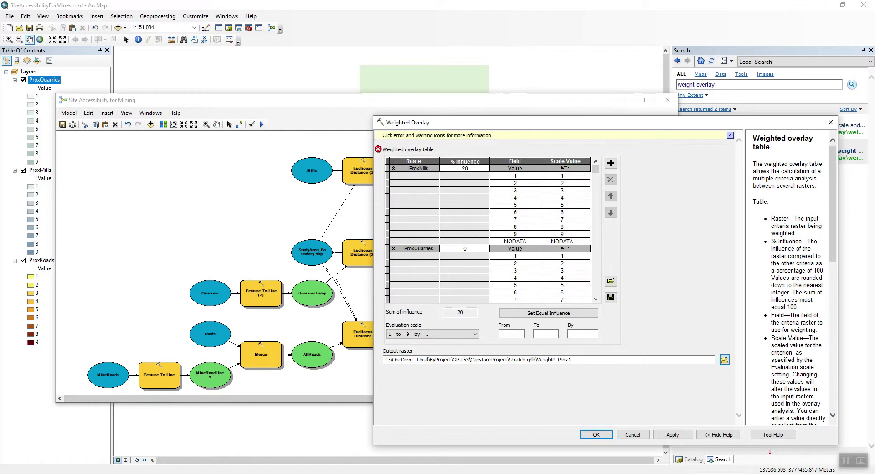
- Set the ProxRoads influence to 60% in the weighted overlay table
{"action": "left_click", "coordinate": [465, 249]}
{"action": "scroll", "coordinate": [489, 231], "scroll_direction": "down", "scroll_amount": 2}
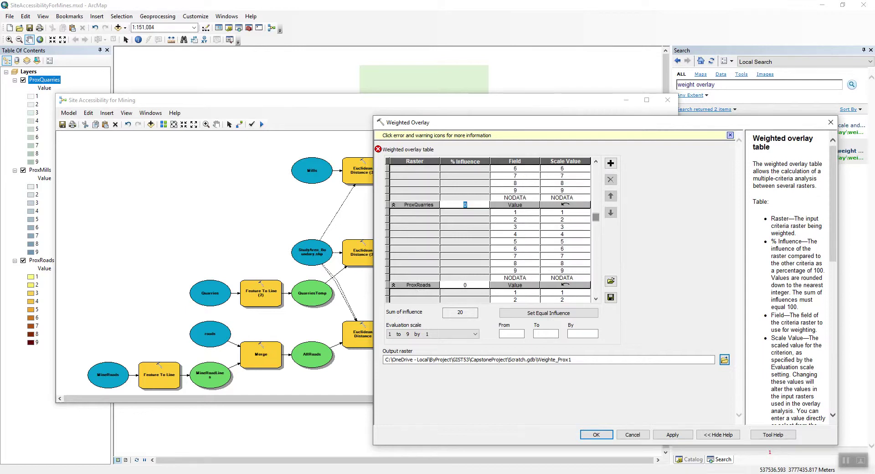
{"action": "left_click", "coordinate": [465, 285]}
{"action": "type", "text": "60"}
{"action": "left_click", "coordinate": [465, 204]}
{"action": "scroll", "coordinate": [490, 230], "scroll_direction": "up", "scroll_amount": 3}
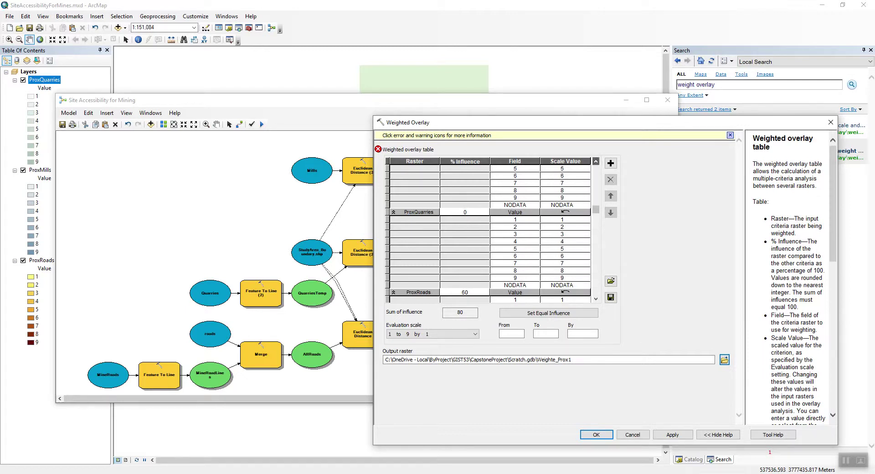
- Set the influence of ProxRoads to 50% and of ProxQuarries to 30% in the weighted overlay table
{"action": "left_click", "coordinate": [595, 161]}
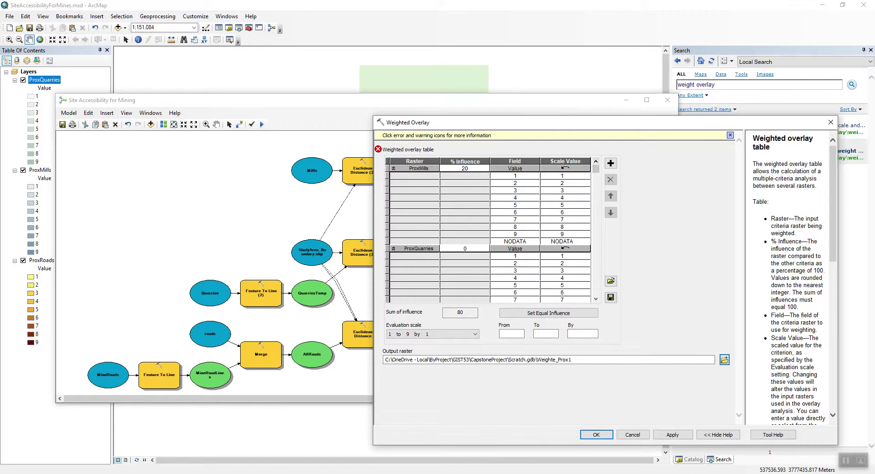
{"action": "scroll", "coordinate": [490, 232], "scroll_direction": "down", "scroll_amount": 3}
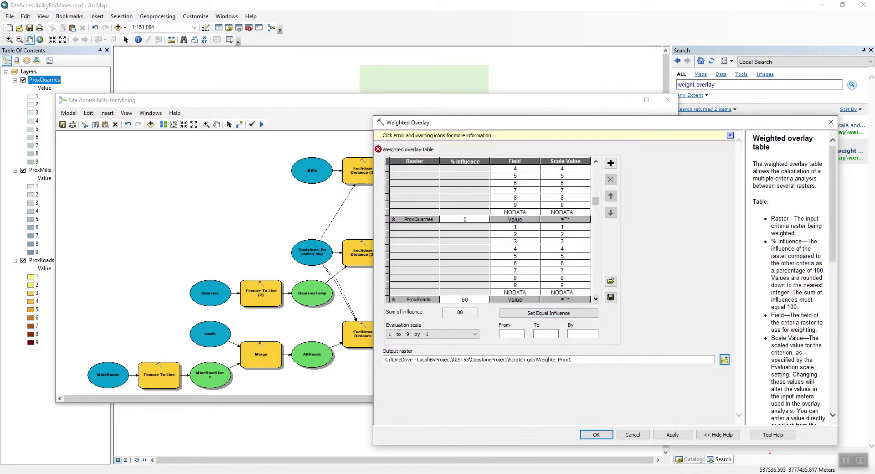
{"action": "left_click", "coordinate": [465, 292]}
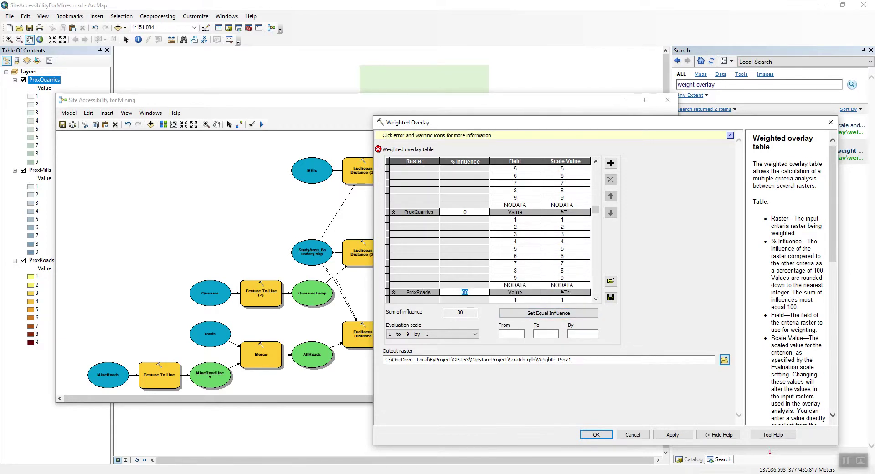
{"action": "type", "text": "50"}
{"action": "type", "text": "30"}
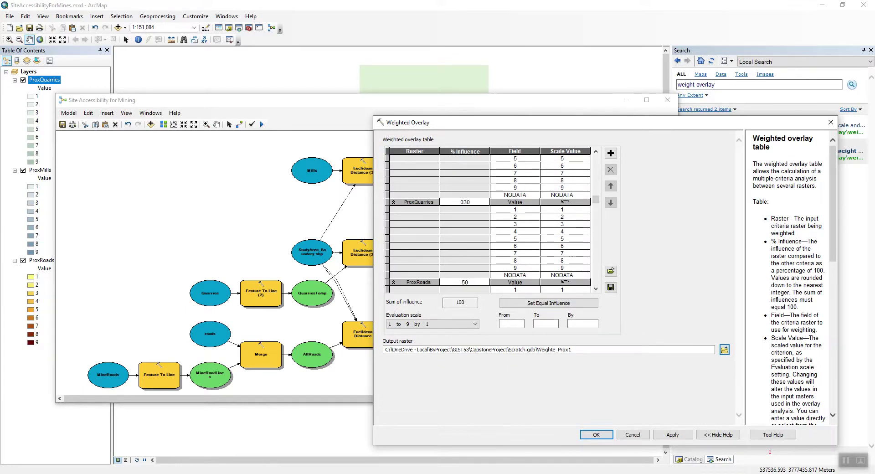
{"action": "key", "text": "Return"}
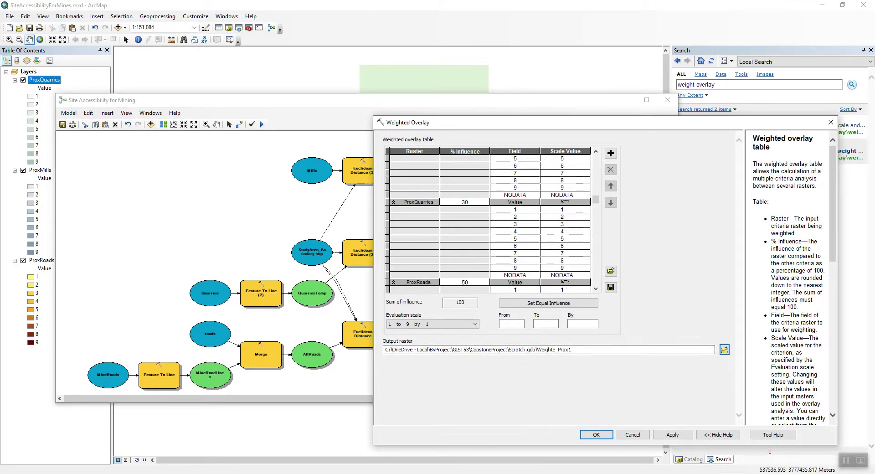
- Set the Weighted Overlay output raster to MineSiteAcessibility in Results.gdb and accept the tool's parameters
{"action": "left_click", "coordinate": [724, 349]}
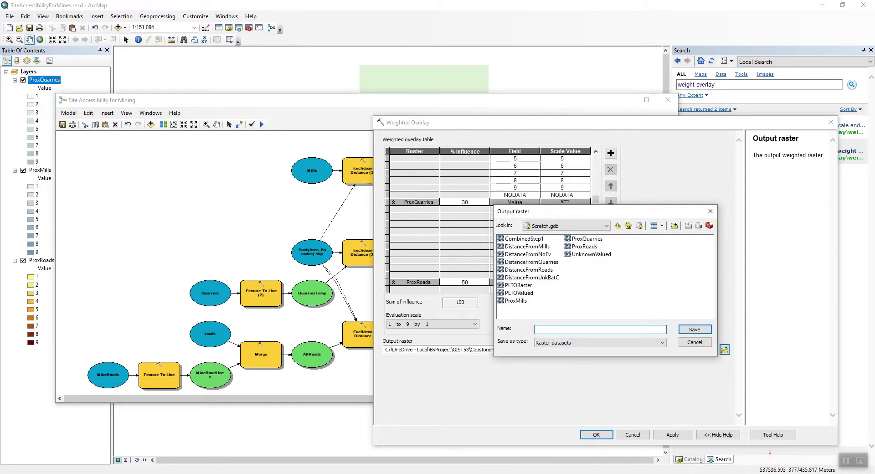
{"action": "left_click", "coordinate": [618, 225]}
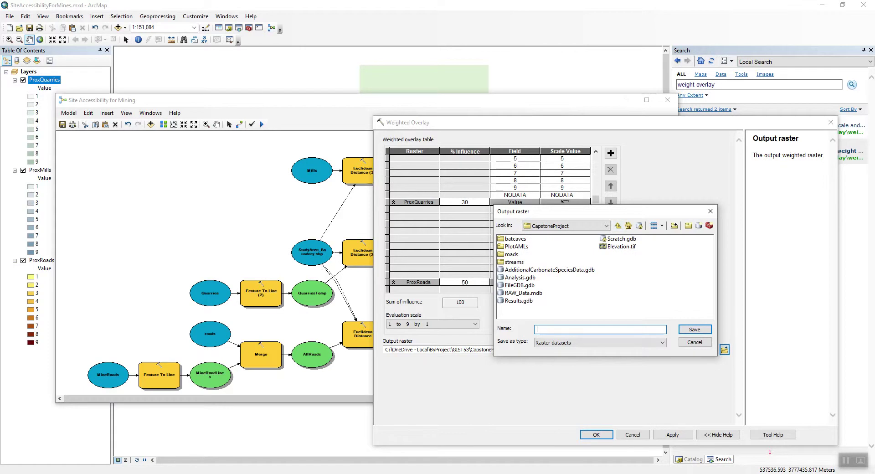
{"action": "double_click", "coordinate": [519, 301]}
{"action": "left_click", "coordinate": [528, 239]}
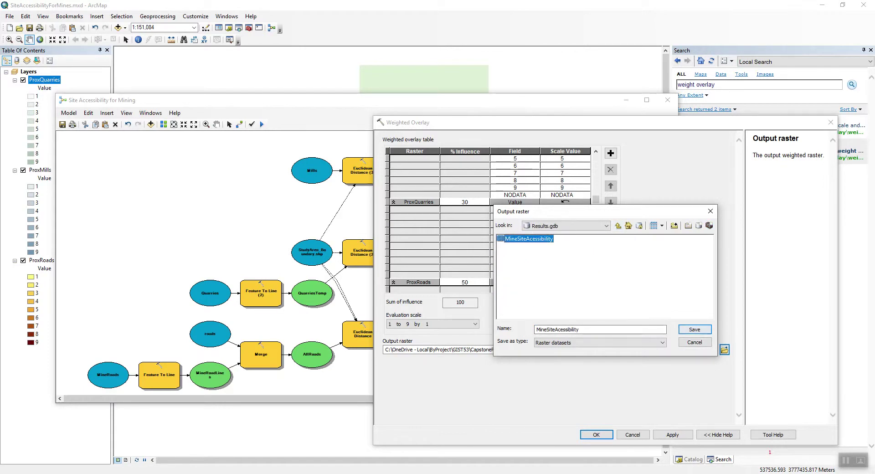
{"action": "left_click", "coordinate": [694, 329]}
{"action": "left_click", "coordinate": [596, 435]}
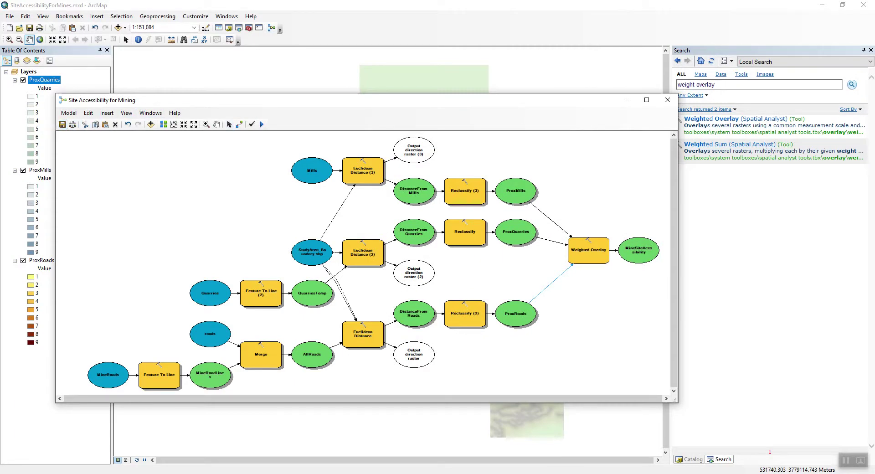
- Auto-arrange the model diagram, run the model and close the completed run report
{"action": "left_click", "coordinate": [163, 124]}
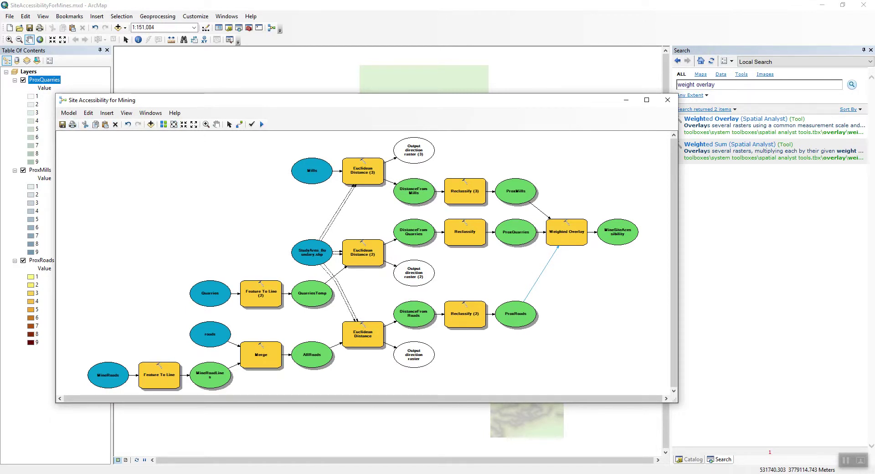
{"action": "left_click", "coordinate": [262, 124]}
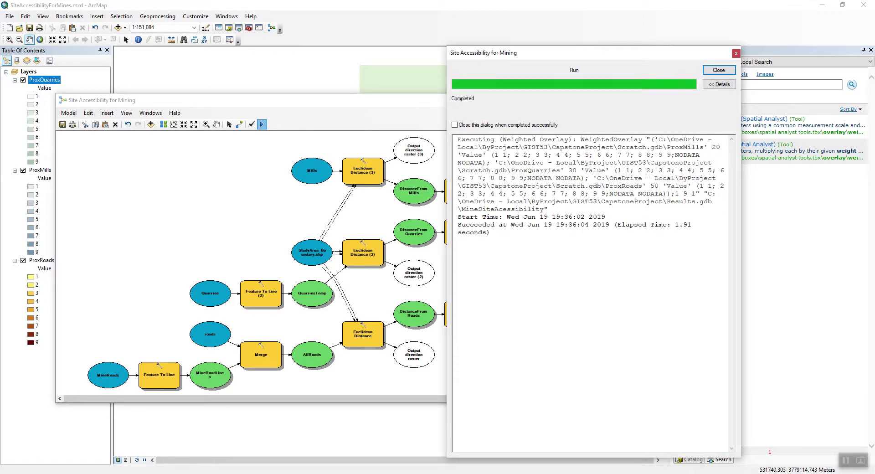
{"action": "left_click", "coordinate": [719, 69]}
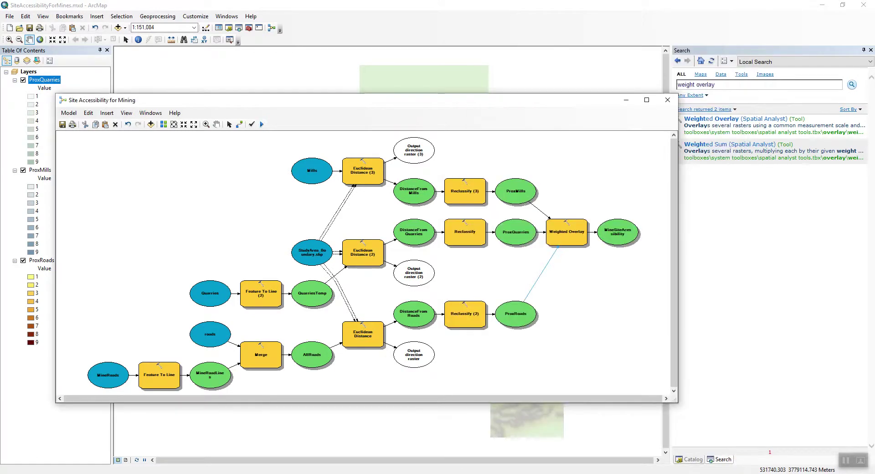
- Add the MineSiteAcessibility output to the map display and minimize the model window
{"action": "right_click", "coordinate": [618, 244]}
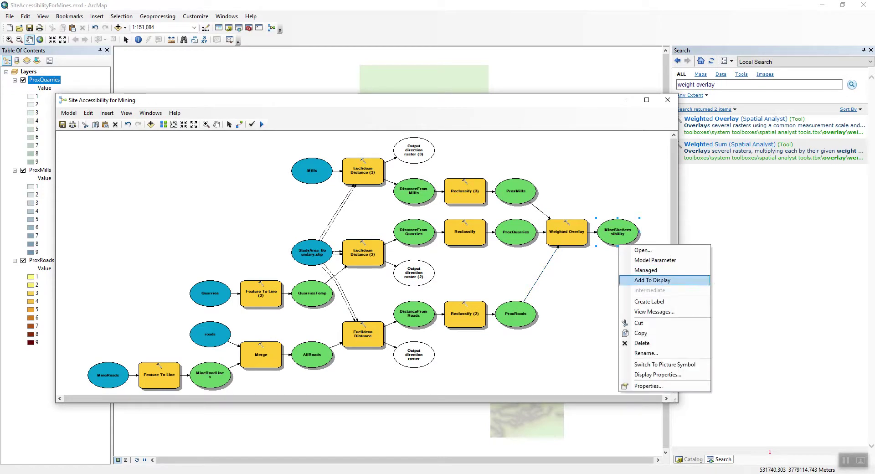
{"action": "left_click", "coordinate": [647, 280]}
{"action": "left_click", "coordinate": [626, 99]}
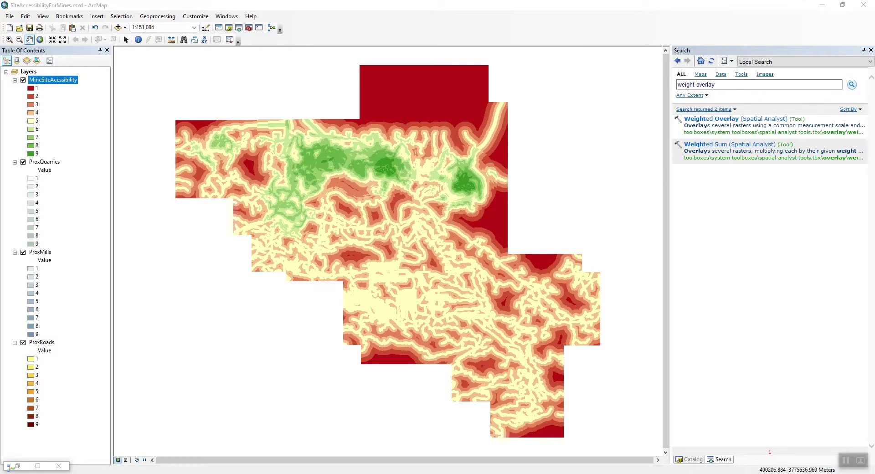
- Restore and maximize the model window, fitting the whole diagram to it for review
{"action": "left_click", "coordinate": [18, 466]}
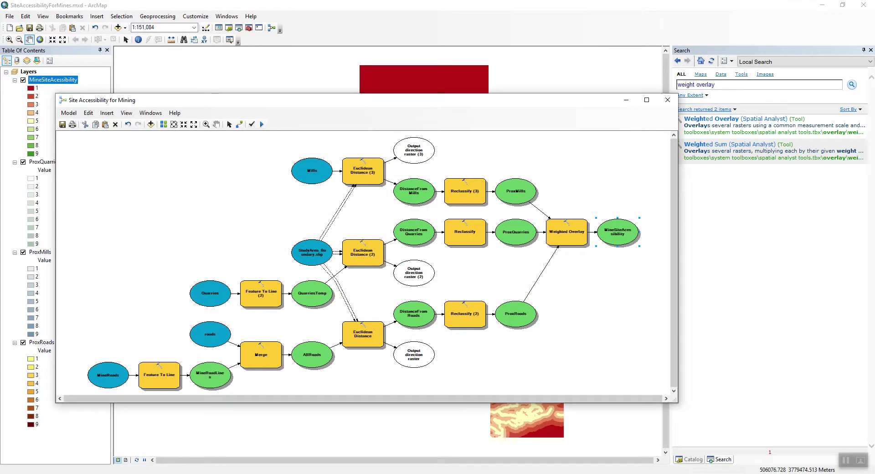
{"action": "left_click", "coordinate": [646, 100]}
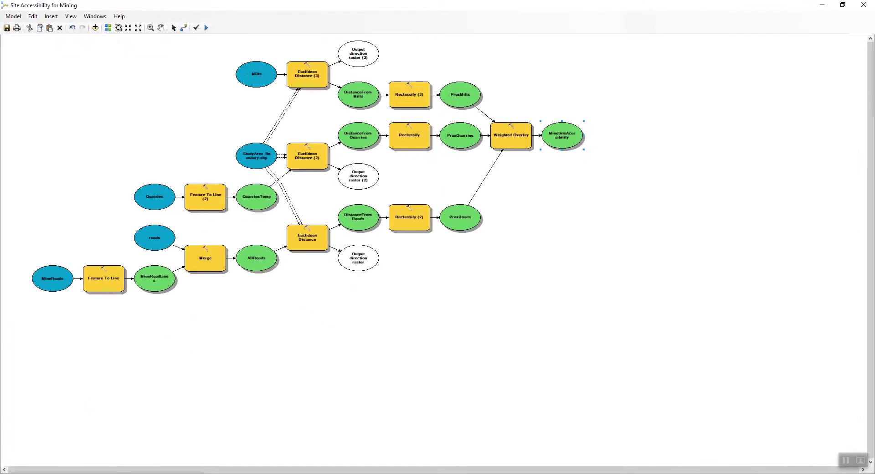
{"action": "left_click", "coordinate": [118, 27]}
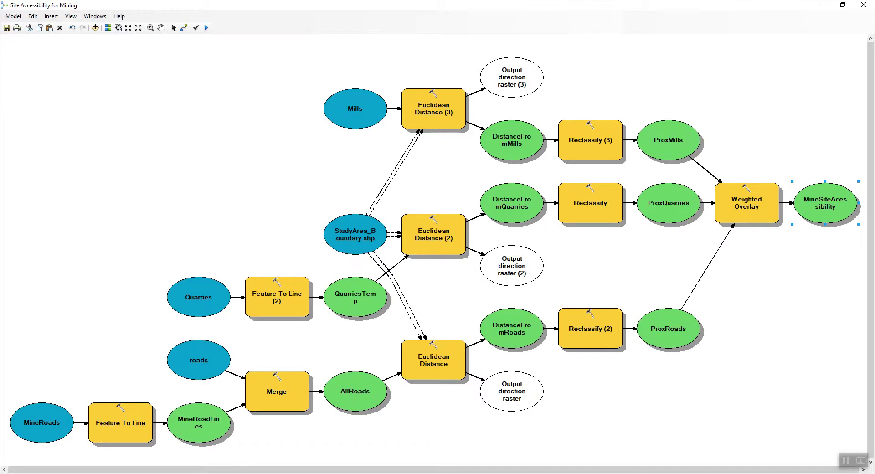
- Review the environment overrides in the model's properties, cancel without changes and close the model window
{"action": "left_click", "coordinate": [14, 16]}
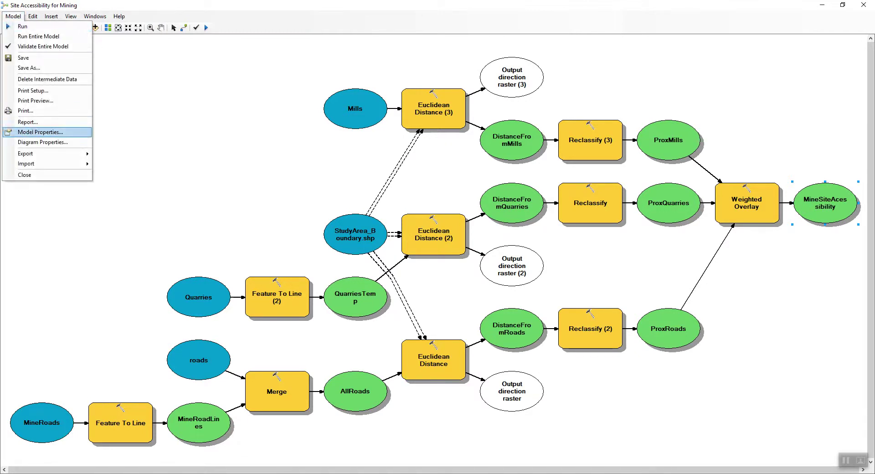
{"action": "left_click", "coordinate": [40, 132]}
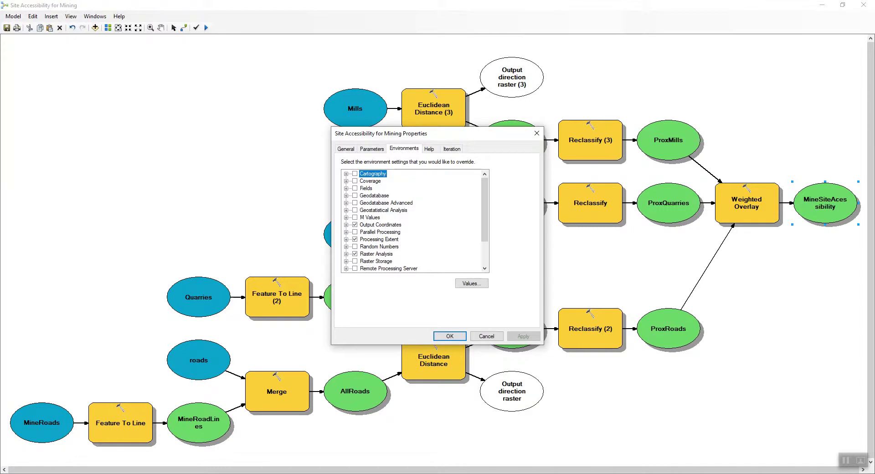
{"action": "left_click_drag", "start_coordinate": [437, 133], "coordinate": [146, 56]}
{"action": "left_click", "coordinate": [196, 258]}
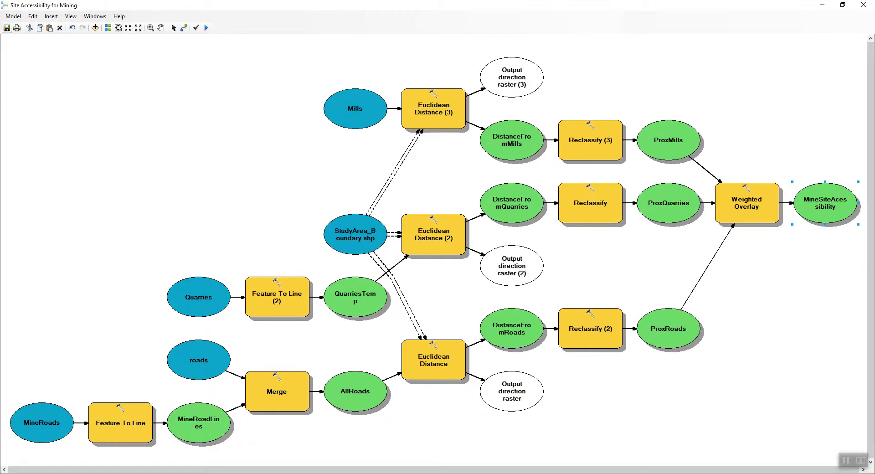
{"action": "left_click", "coordinate": [863, 4]}
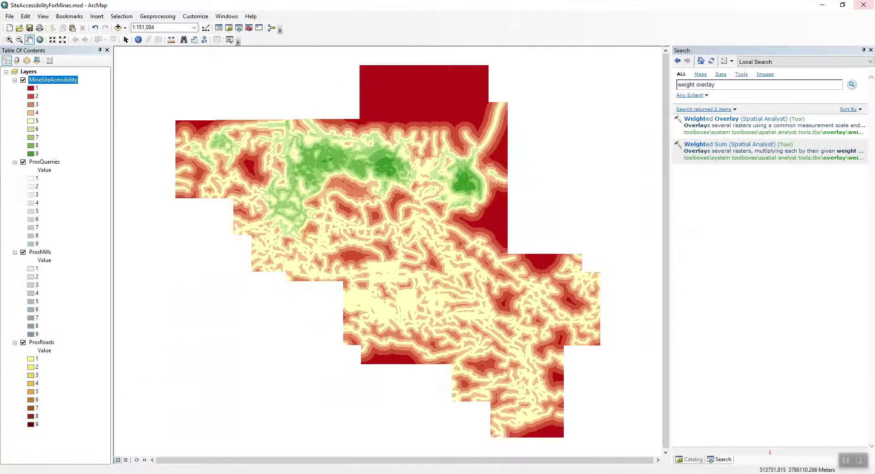